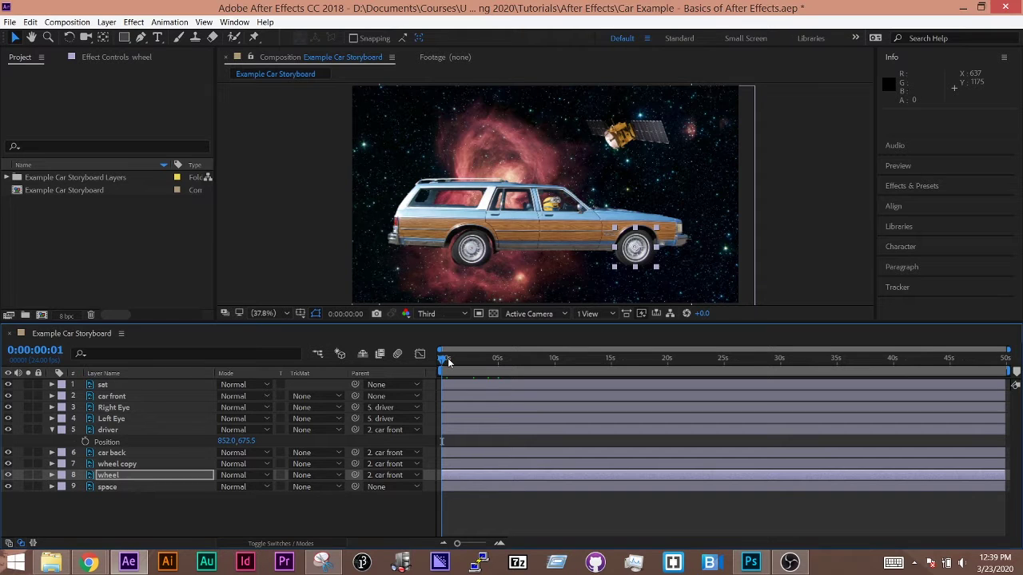
Return the playhead to the start of the composition and collapse the driver layer's properties.
drag(448, 362, 431, 394)
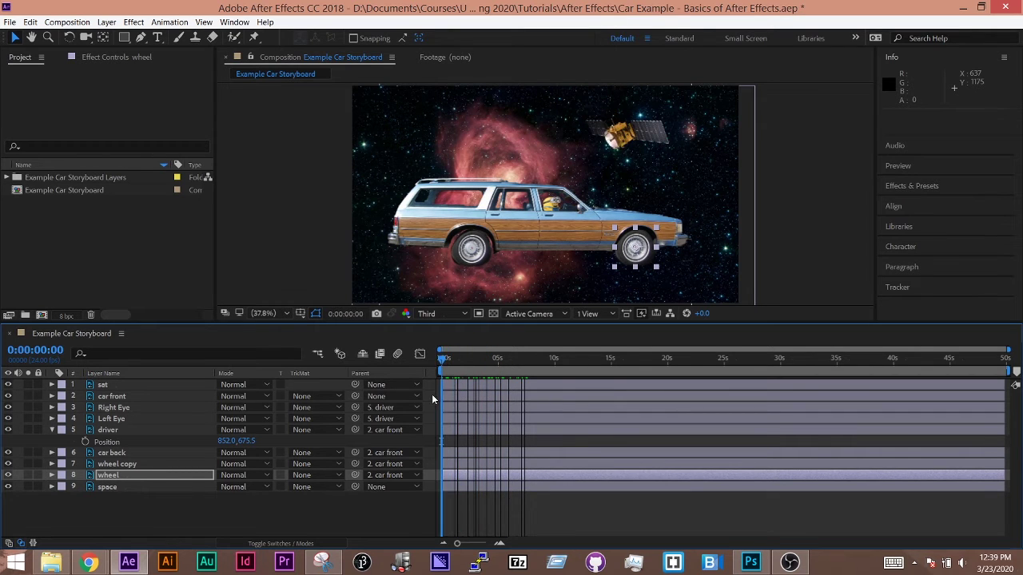
click(108, 475)
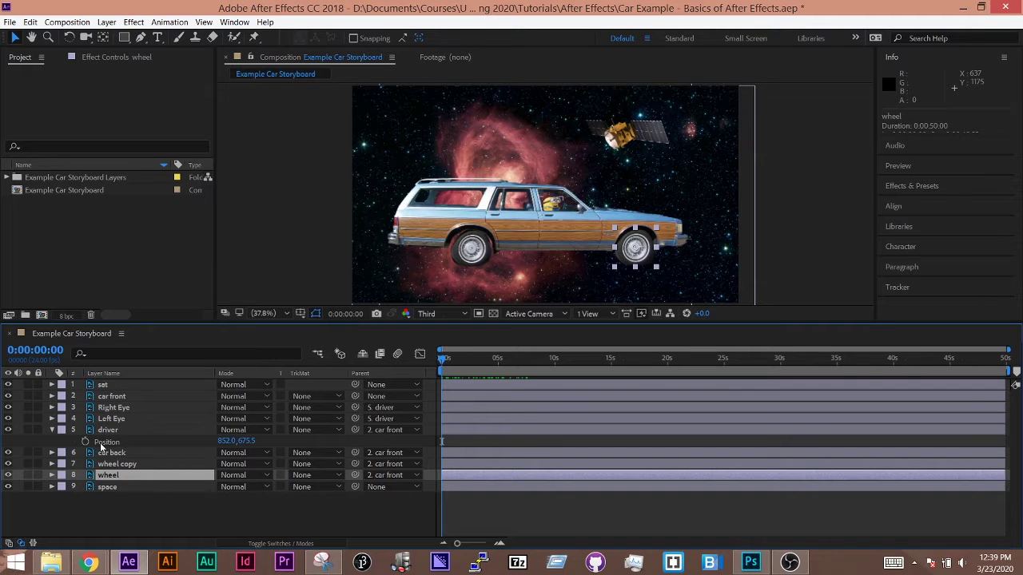
click(52, 429)
click(158, 494)
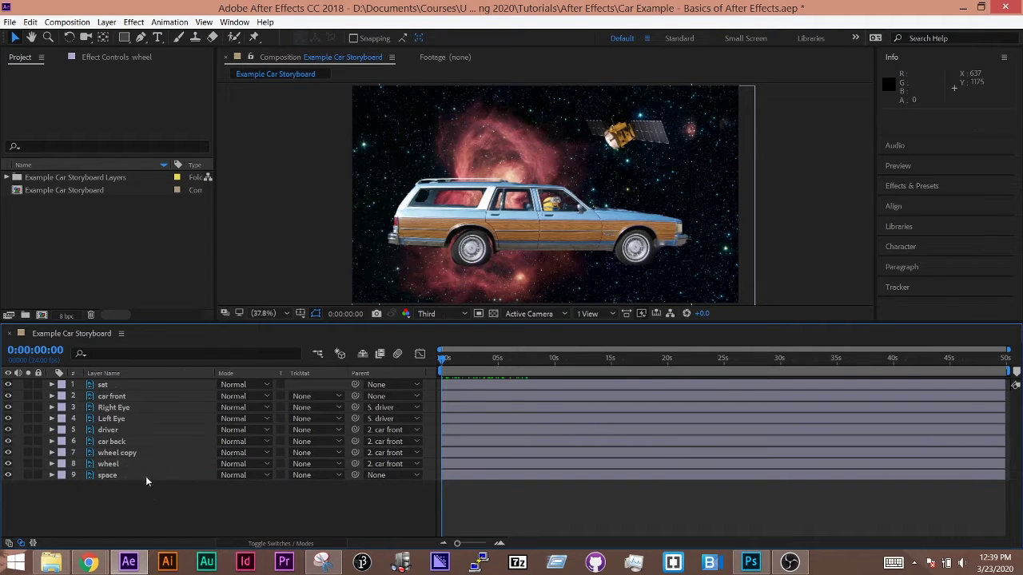
Show only the Rotation property of the wheel layer and turn on keyframing for it at 0:00:00:00.
click(136, 462)
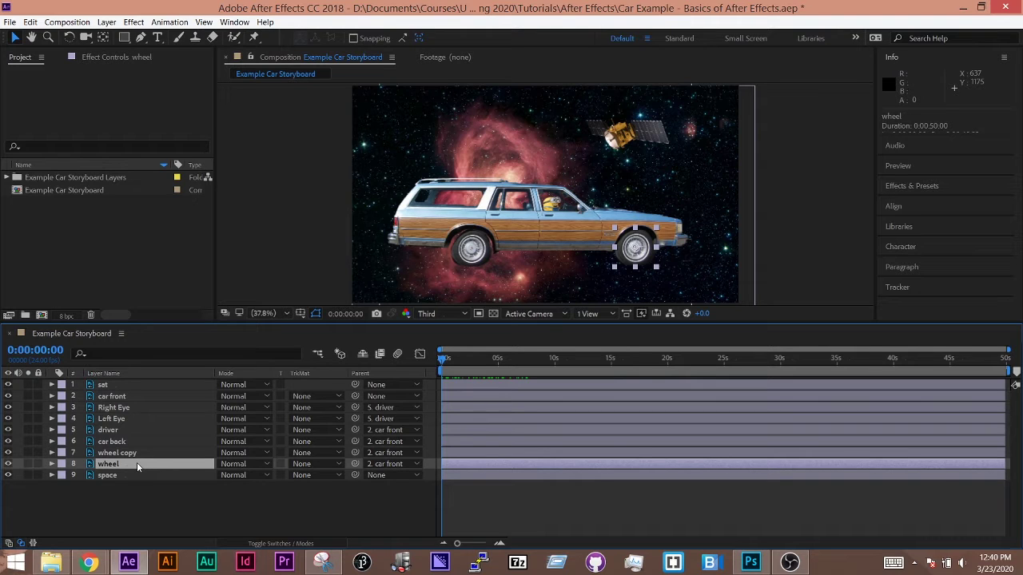
key(p)
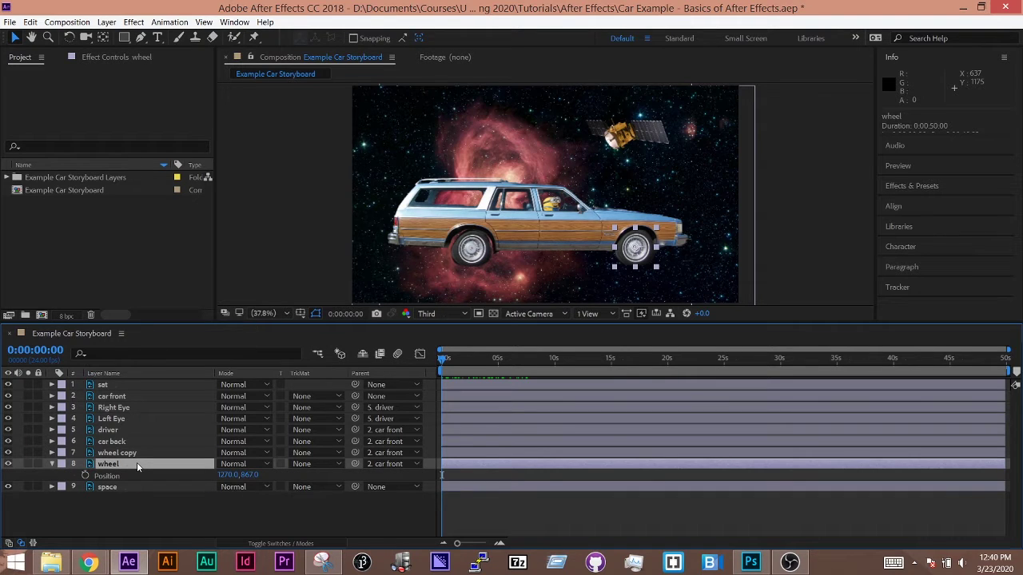
key(r)
key(t)
key(s)
key(r)
click(84, 474)
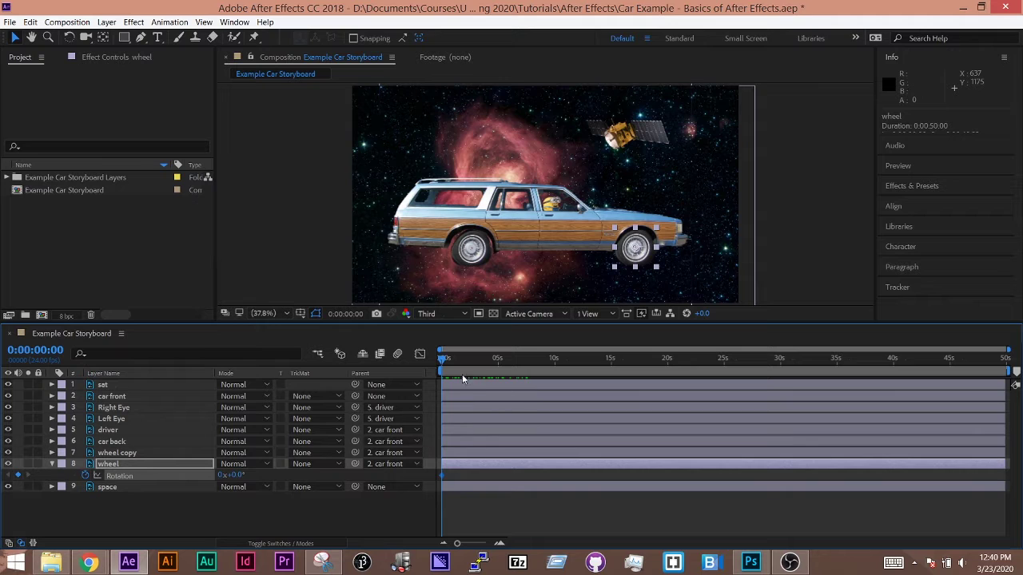
Add a Rotation keyframe of 1 full revolution to the wheel layer at 0:00:01:00.
drag(445, 359, 459, 361)
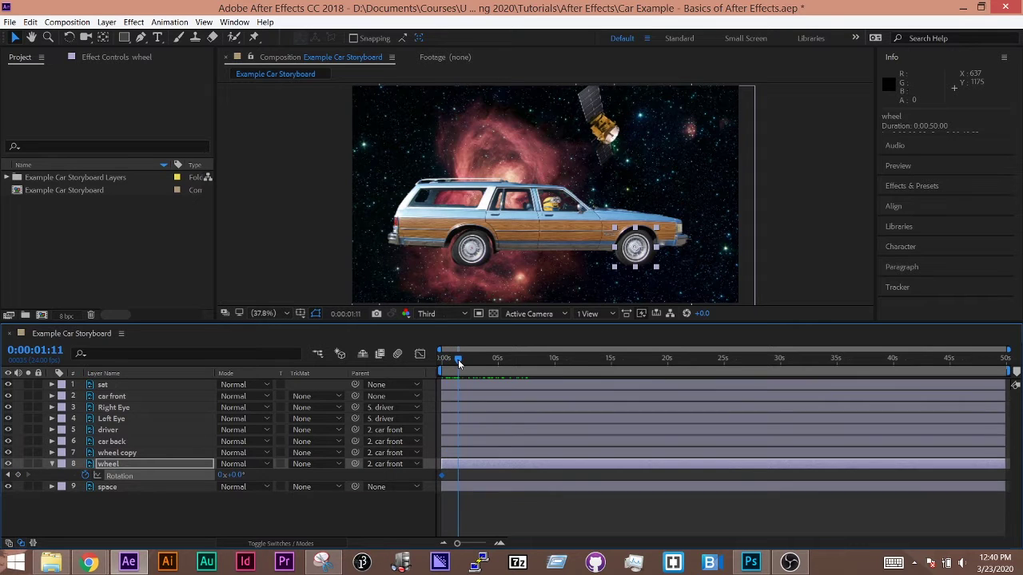
key(equal)
key(equal)
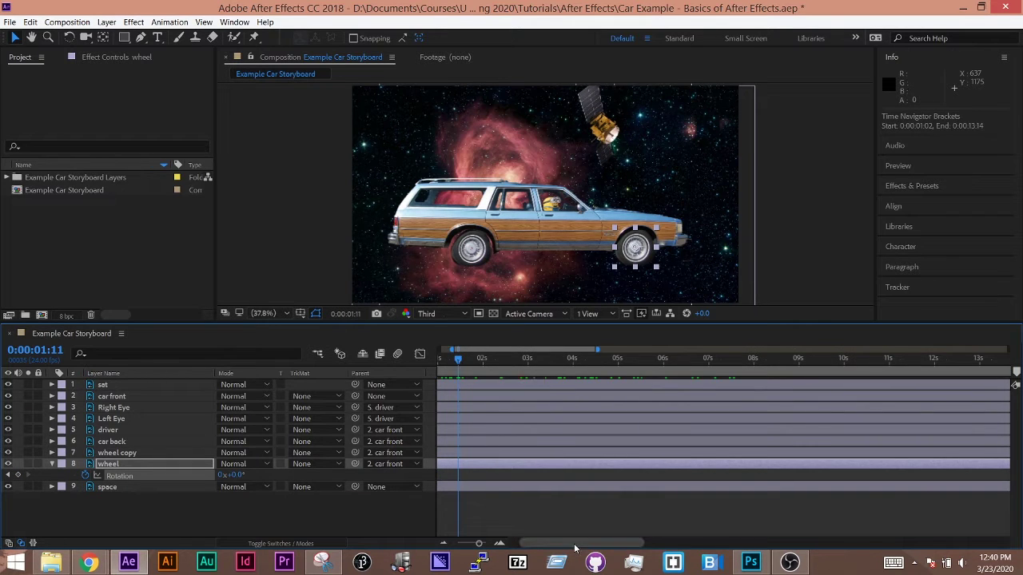
drag(575, 546, 534, 546)
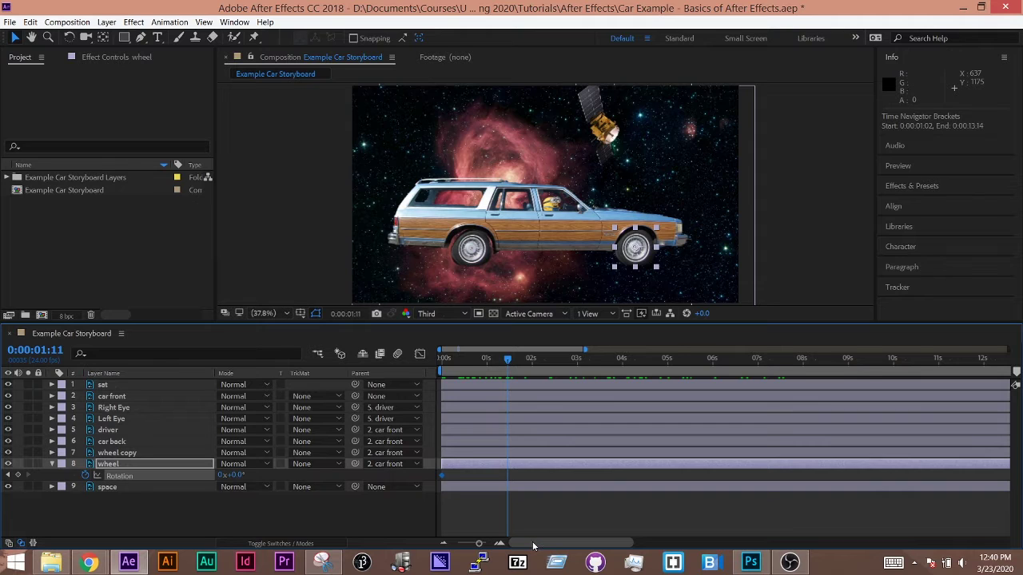
key(equal)
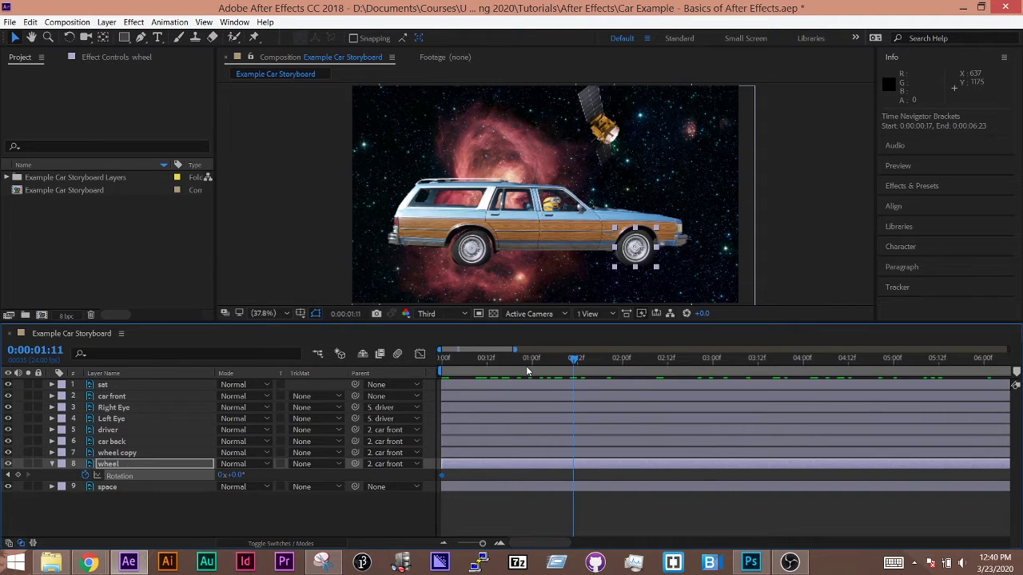
key(space)
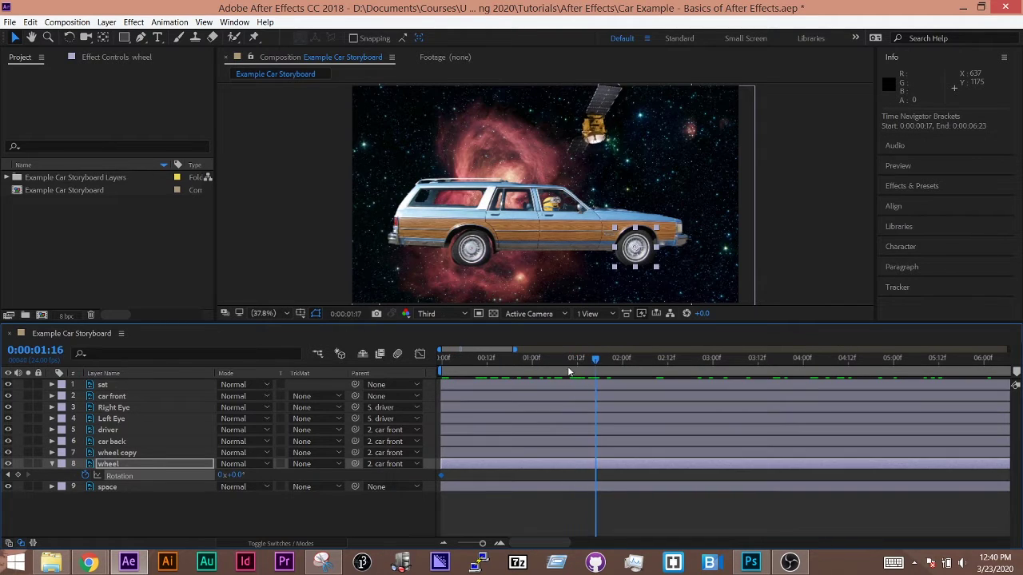
click(541, 364)
drag(539, 368, 531, 362)
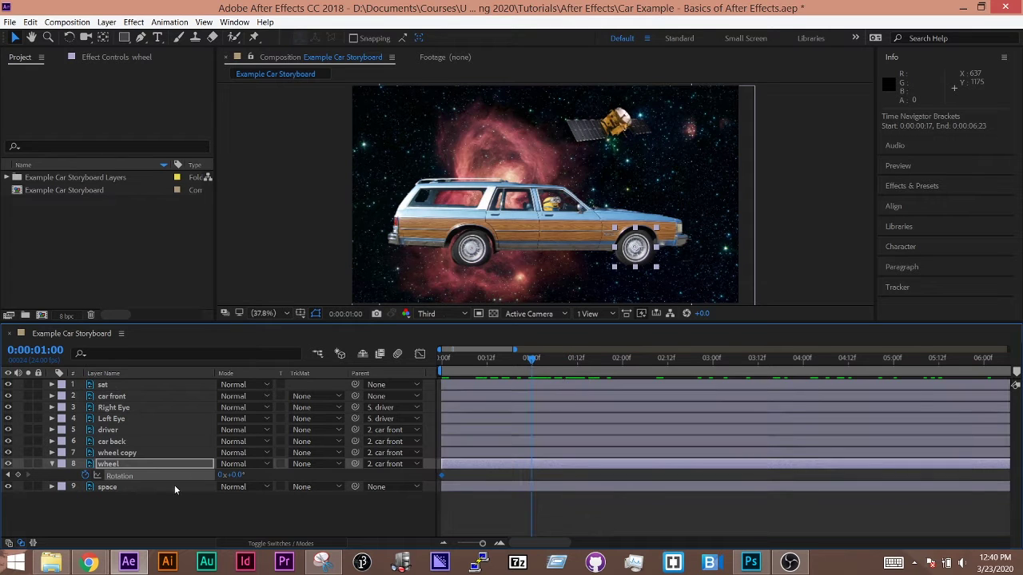
click(222, 475)
text(1)
key(Return)
Preview the wheel's one-second rotation from the start of the composition.
click(495, 362)
key(space)
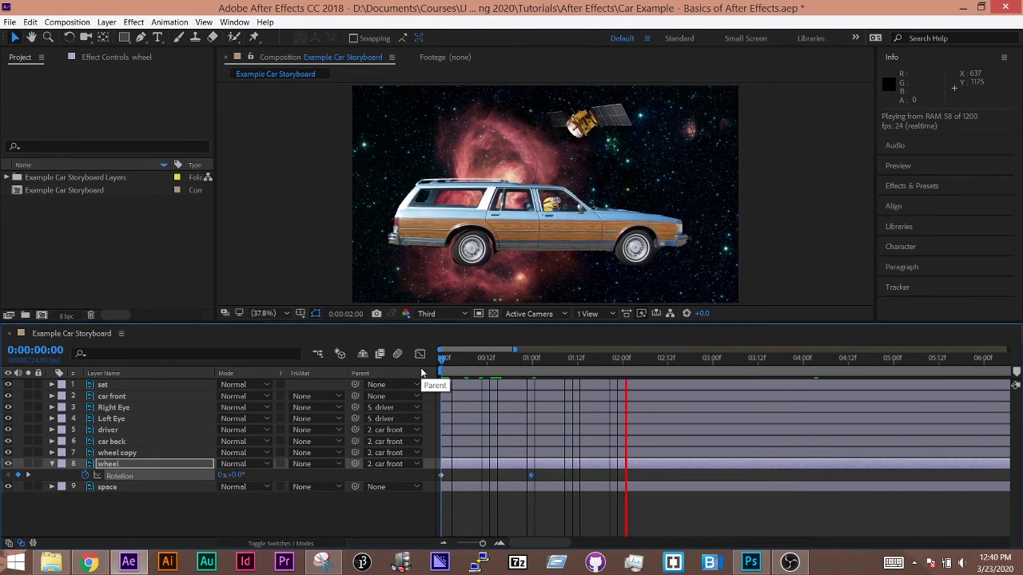
key(space)
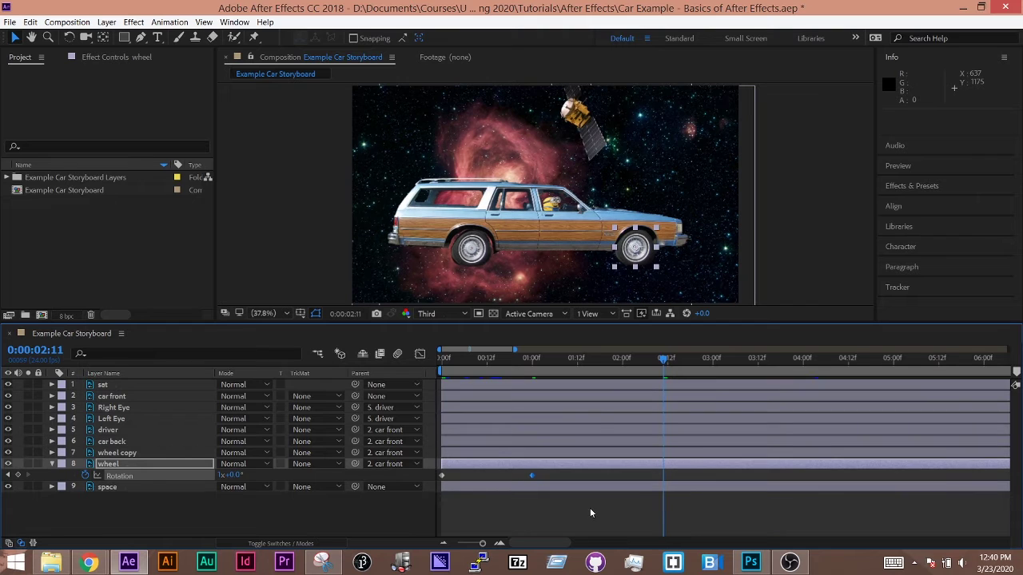
Copy the wheel's two Rotation keyframes, paste them at 0:00:02:00 and preview the repeated spin.
drag(662, 360, 622, 359)
drag(540, 461, 401, 487)
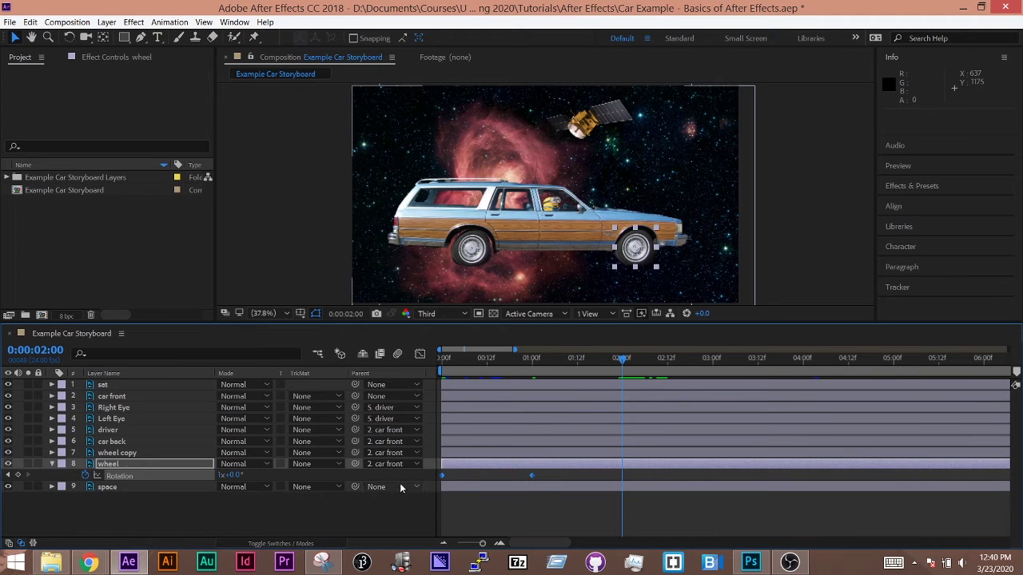
key(ctrl+c)
key(ctrl+v)
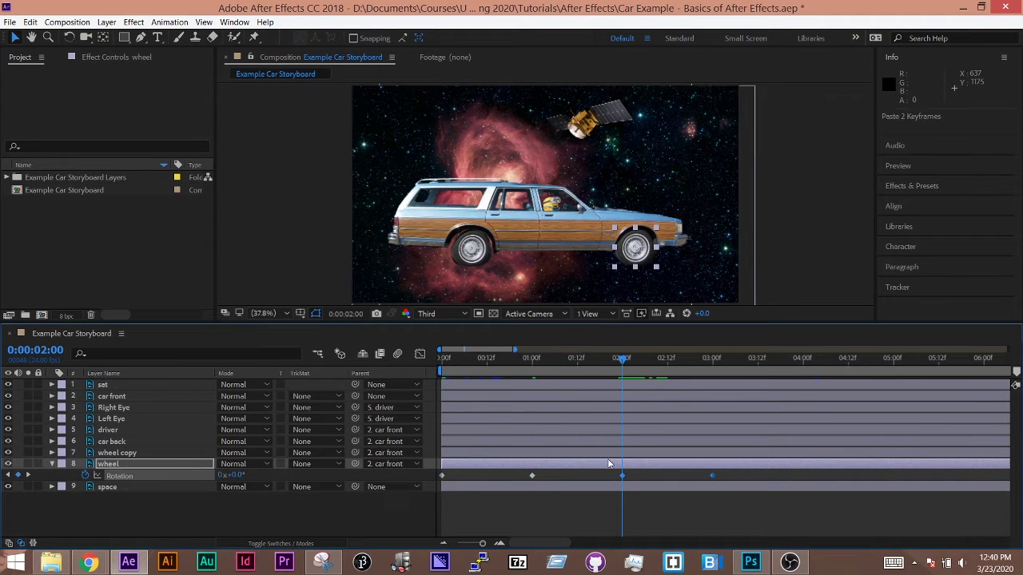
key(space)
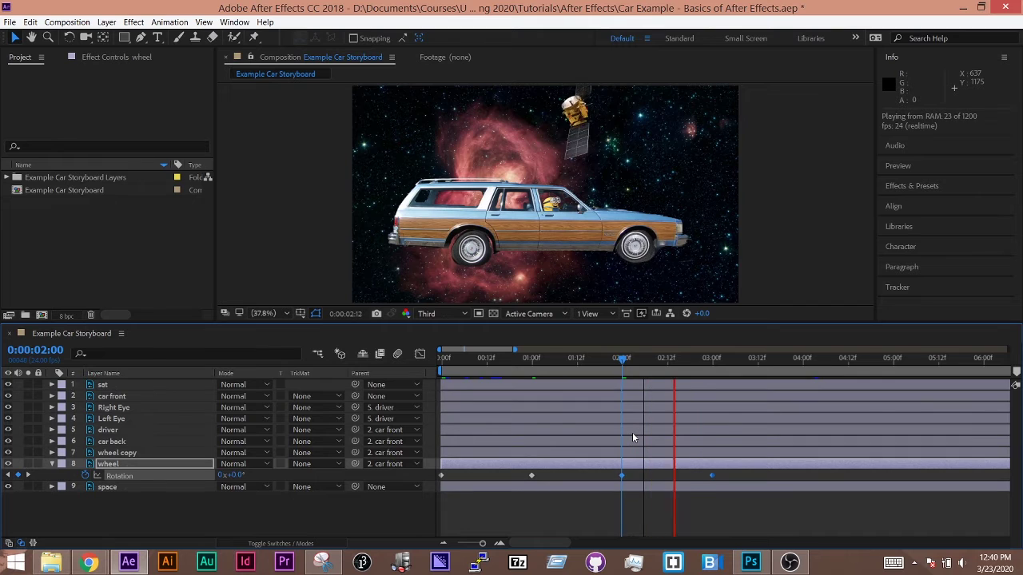
key(space)
Undo the pasted Rotation keyframes, keeping the original one-revolution keyframe at 0:00:01:00.
key(ctrl+z)
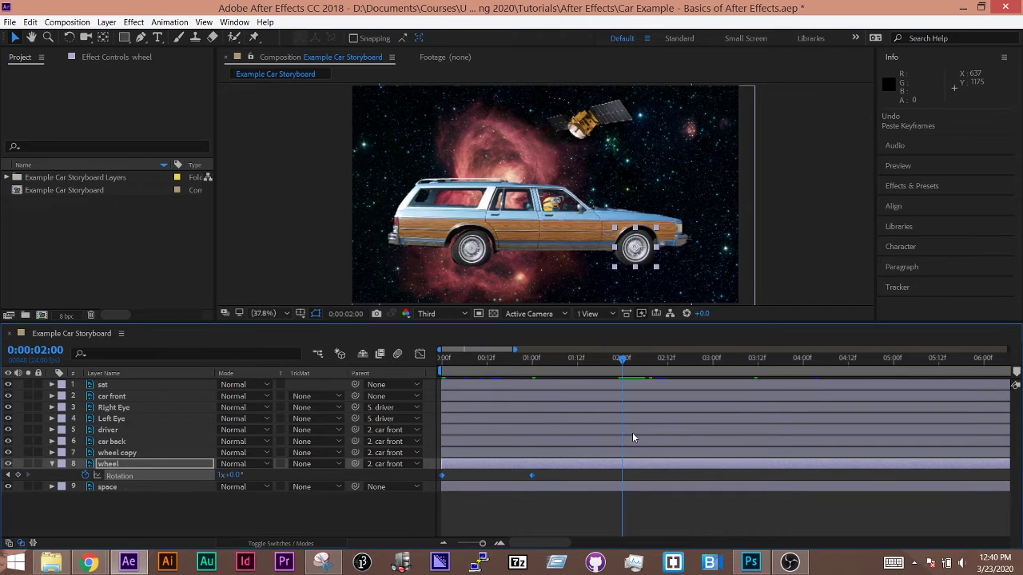
key(ctrl+z)
key(ctrl+shift+z)
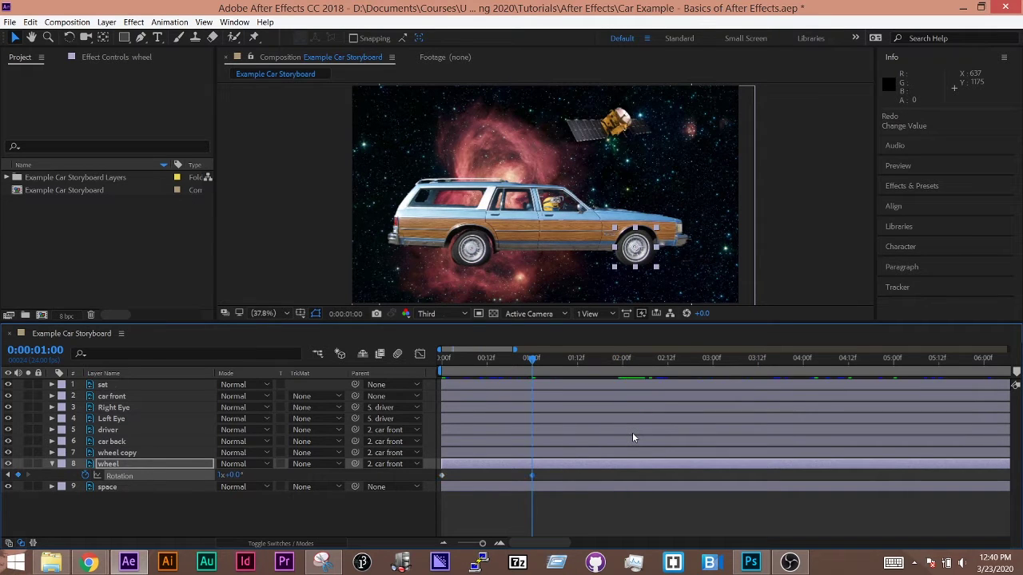
Add the expression loopOut("cycle"); to the wheel layer's Rotation property, with the playhead at the start.
click(121, 515)
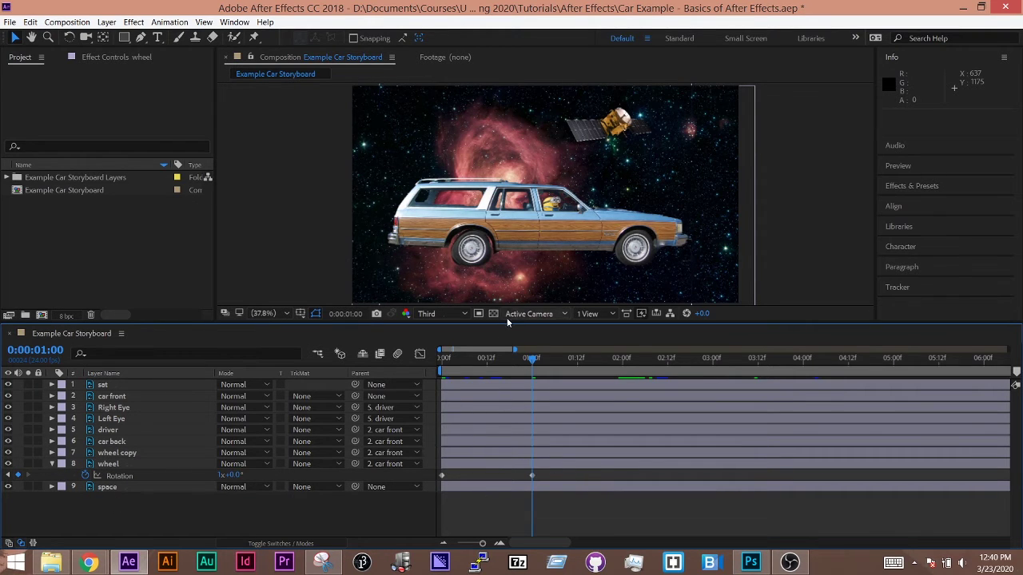
drag(480, 357, 407, 365)
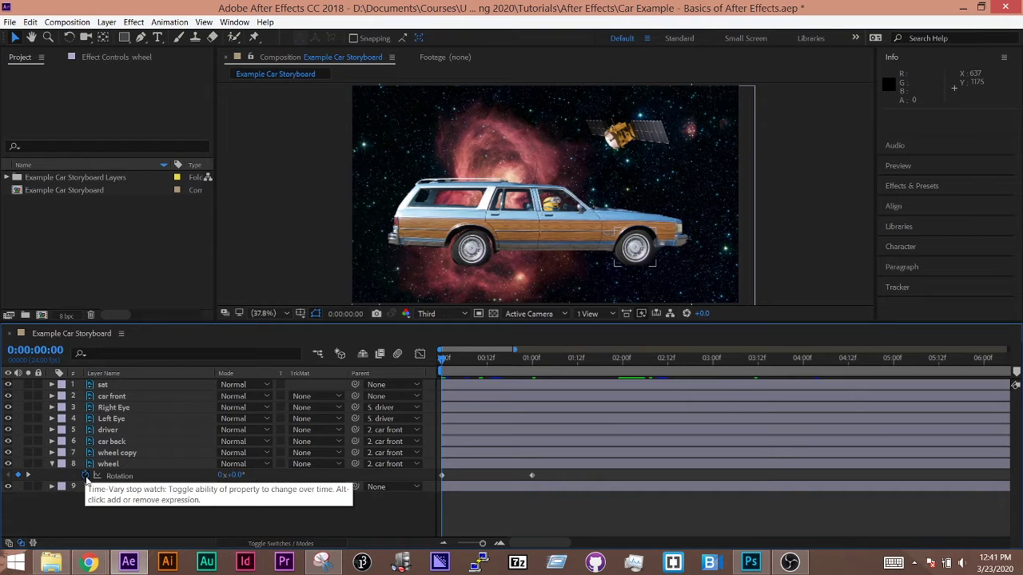
alt+click(86, 476)
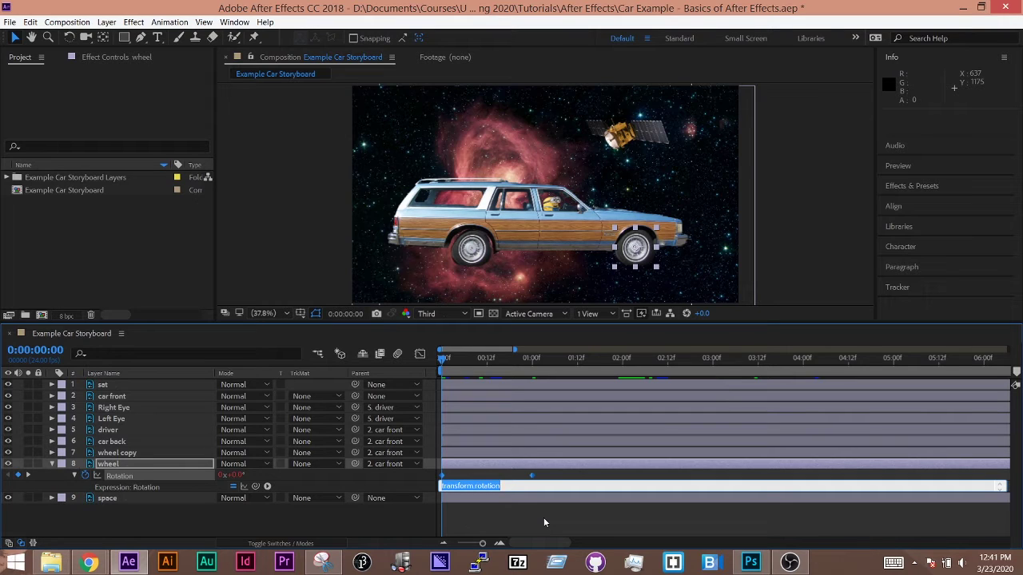
text(loopOut)
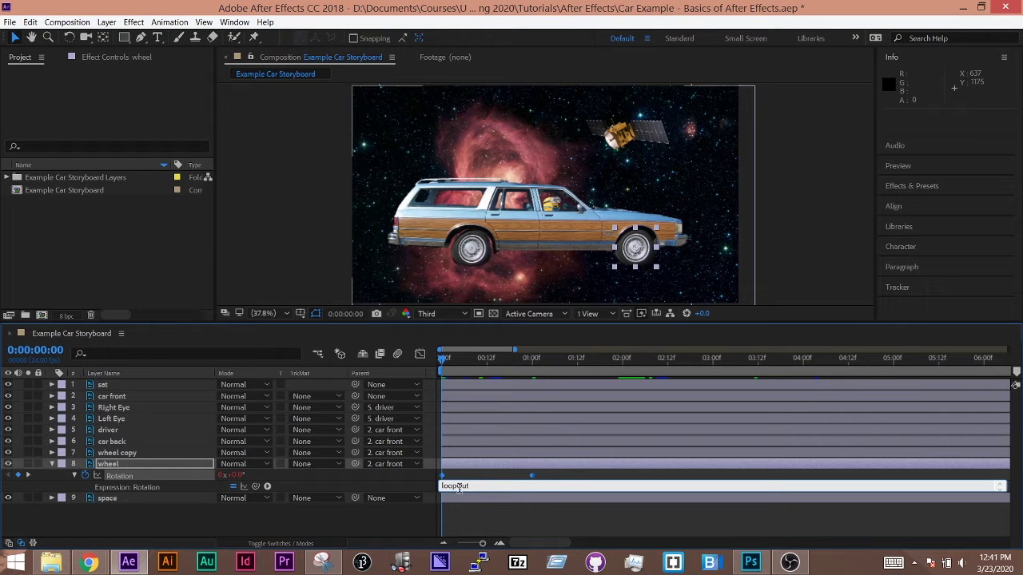
text(("cycle");)
click(512, 515)
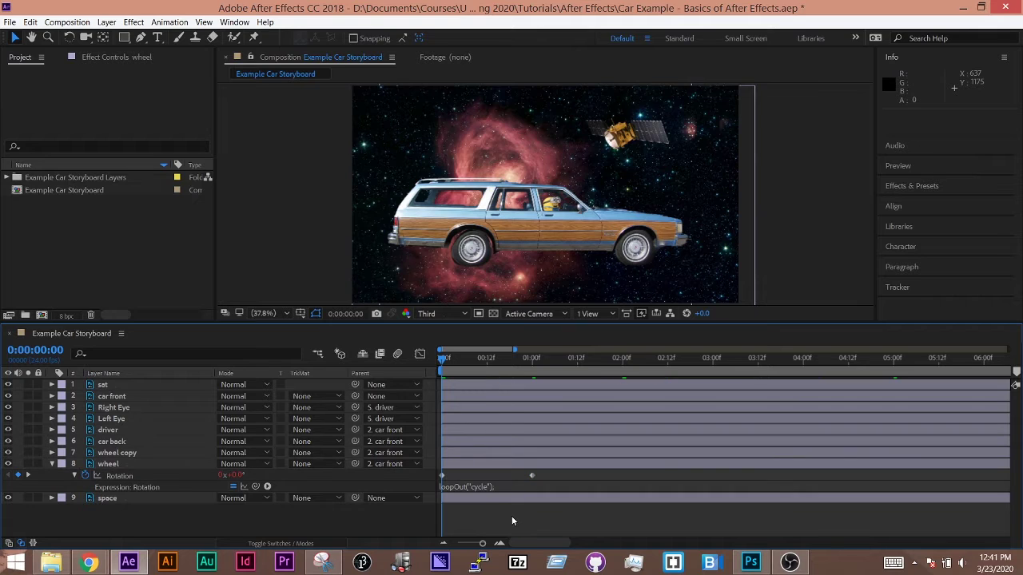
click(492, 487)
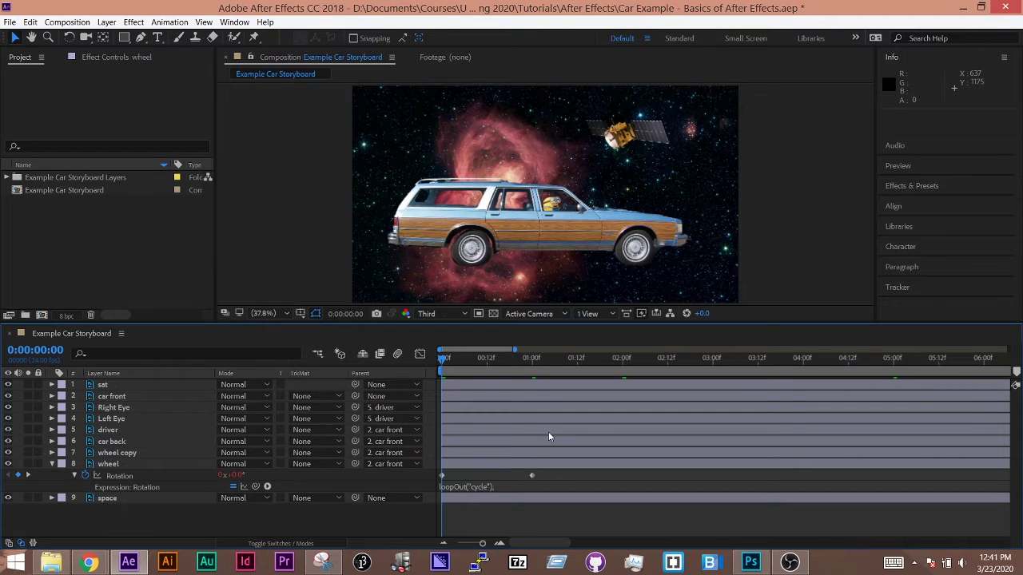
Start a preview of the looping wheel and lower the composition preview resolution to Quarter.
key(space)
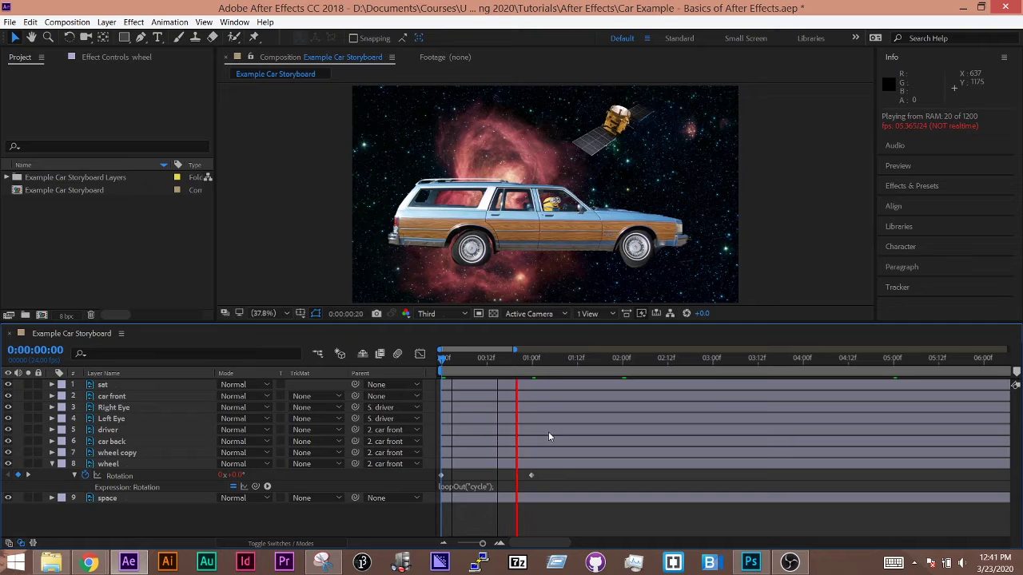
click(442, 313)
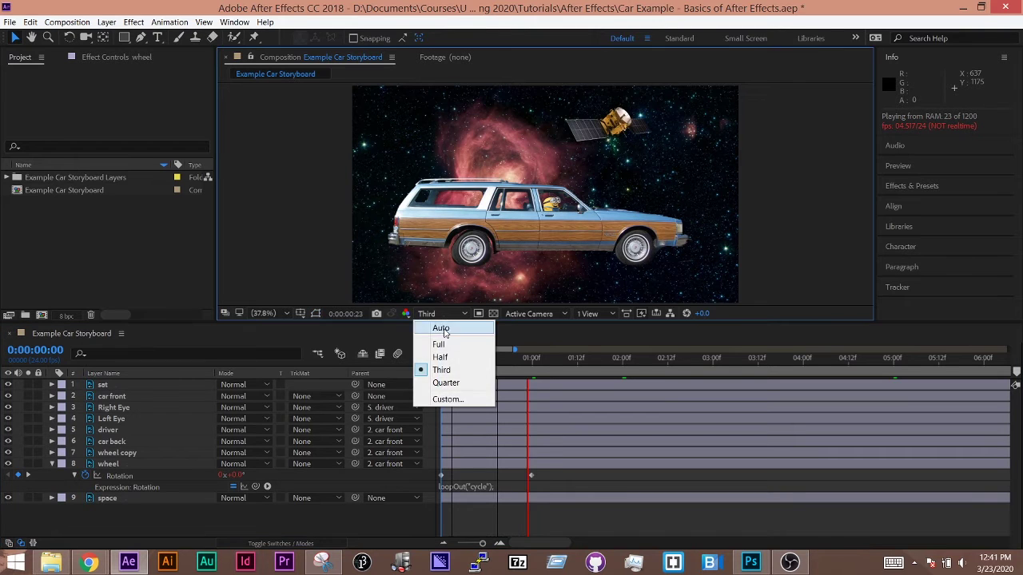
click(445, 385)
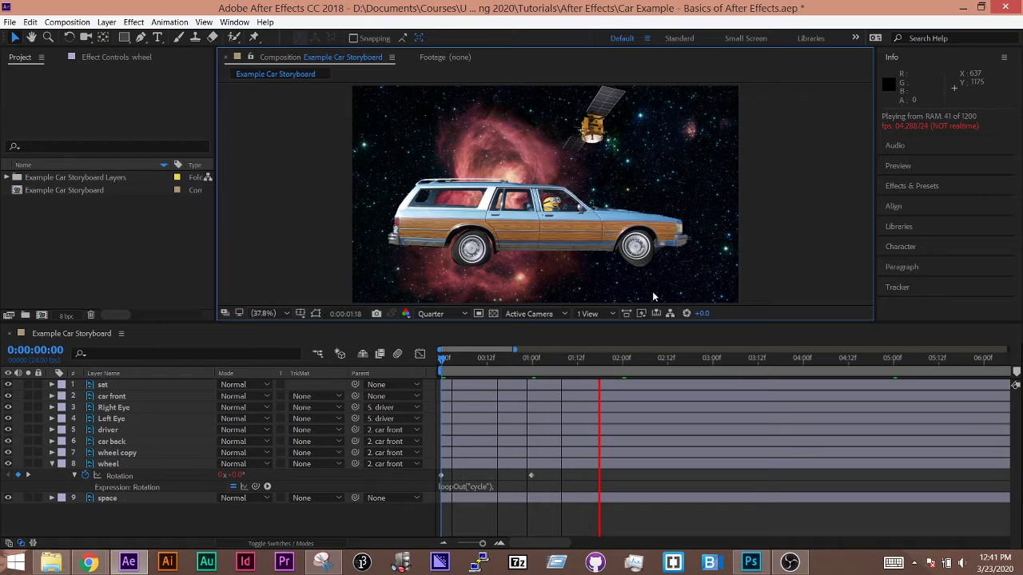
Preview the looping wheel rotation at the reduced resolution and return the playhead to the start.
click(501, 361)
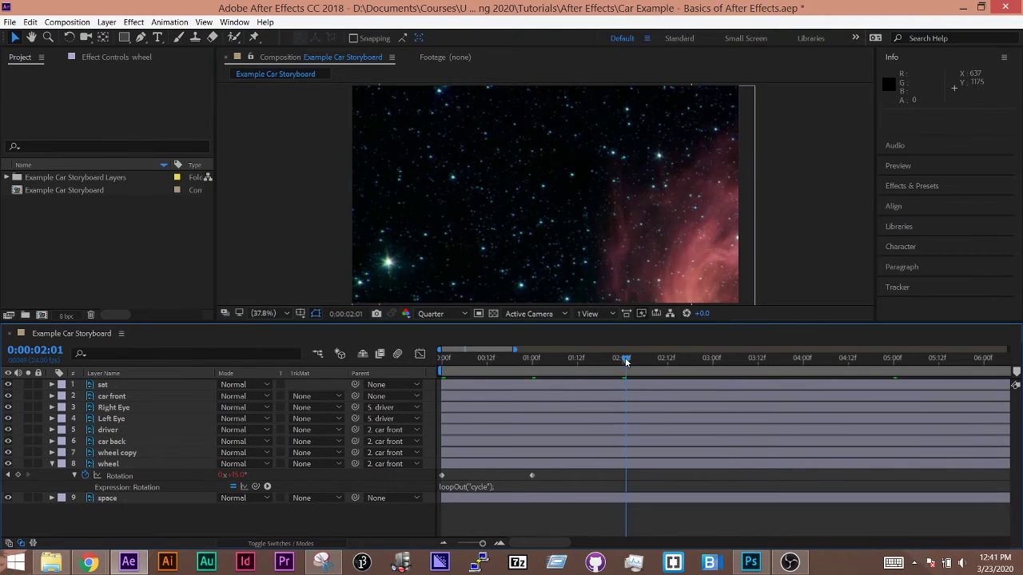
key(space)
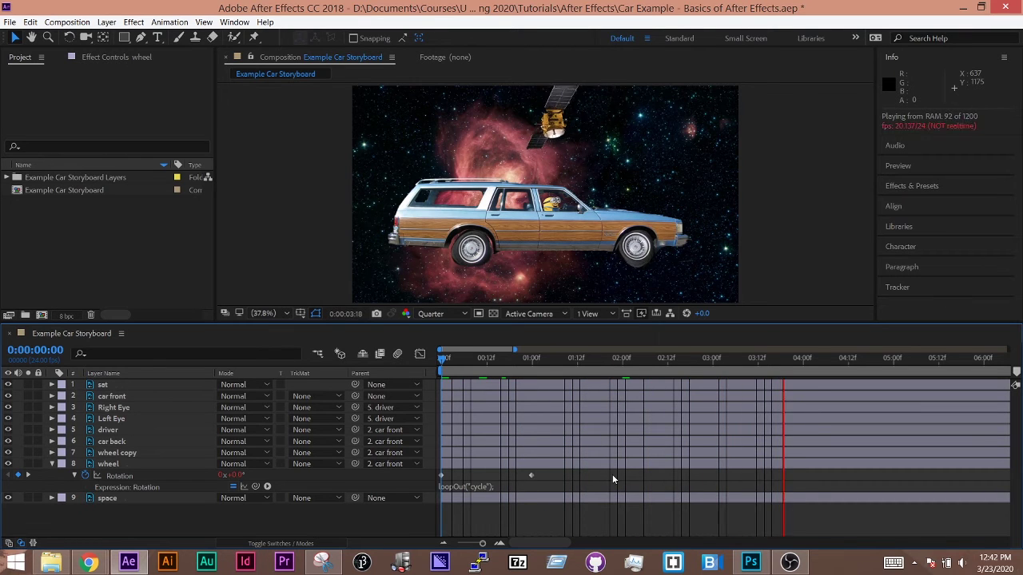
click(673, 363)
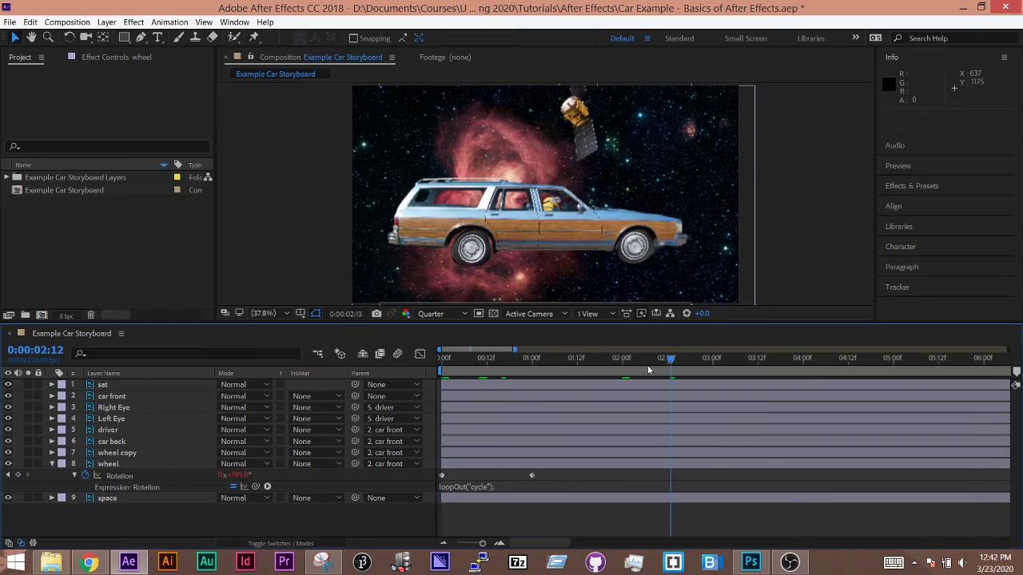
key(Home)
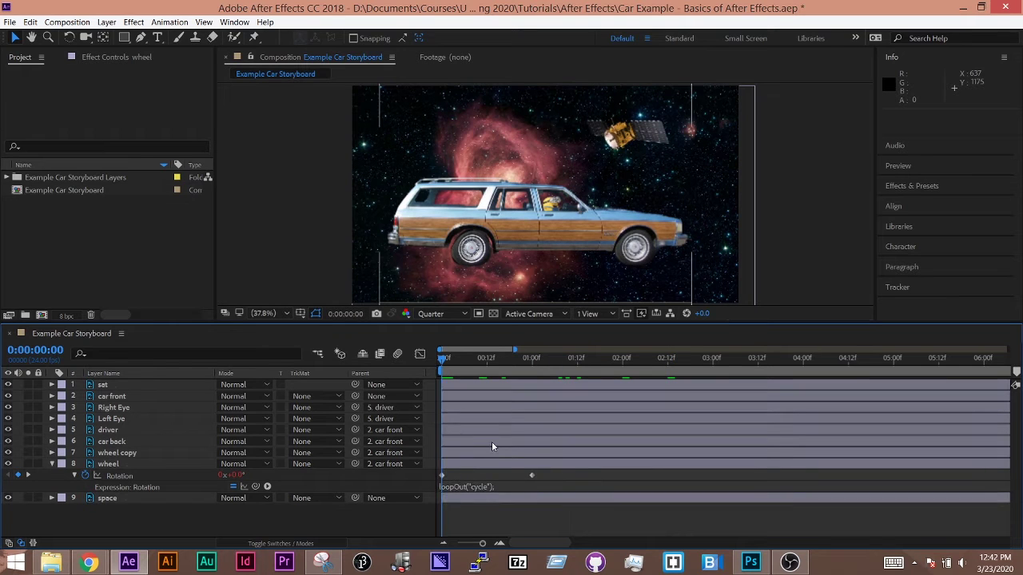
Move the wheel's second Rotation keyframe to 0:00:00:06 and preview the faster spin.
drag(531, 477, 469, 483)
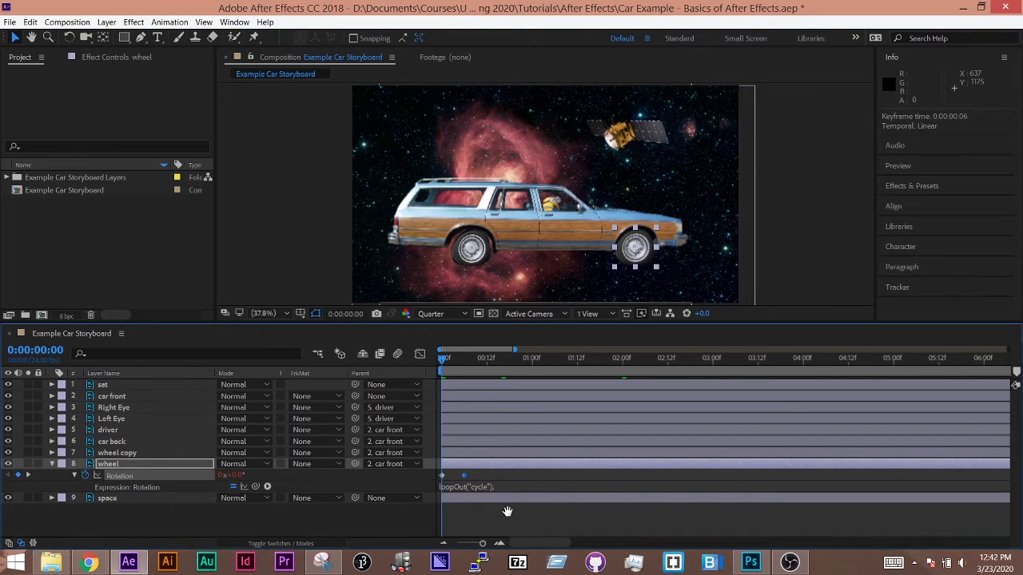
key(space)
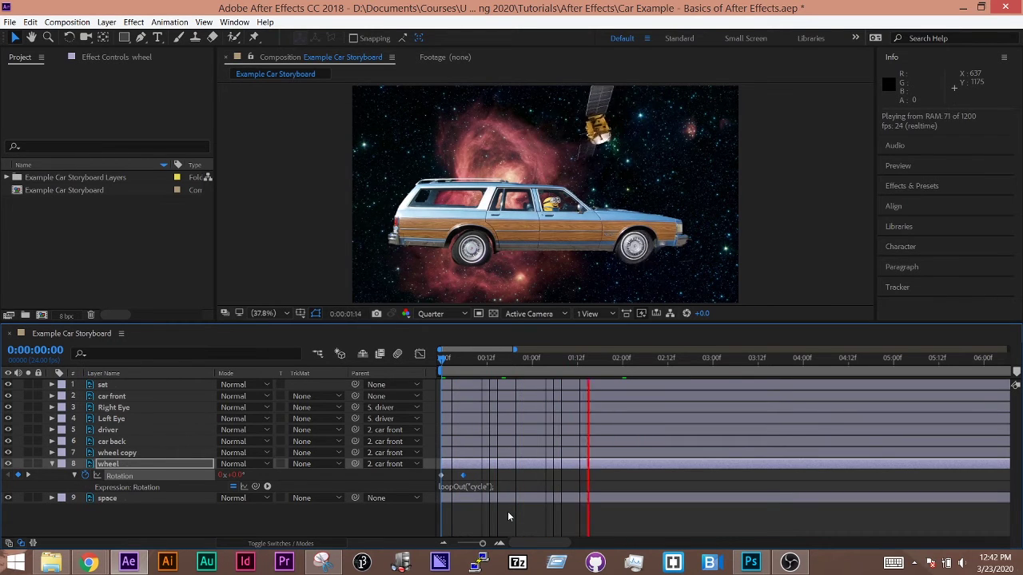
key(space)
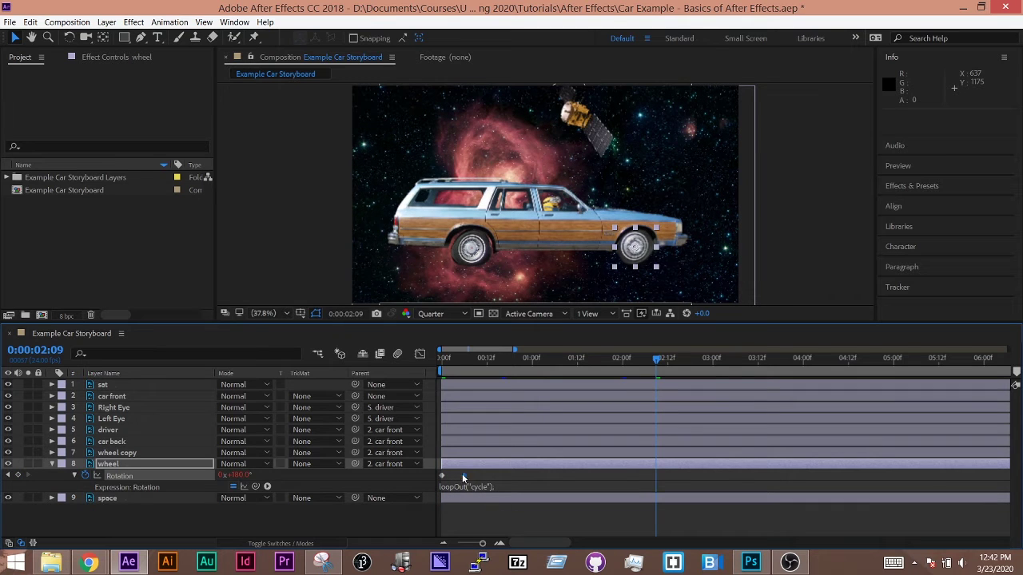
Move the wheel's second Rotation keyframe to 0:00:01:20 and preview the slower spin.
drag(462, 476, 606, 475)
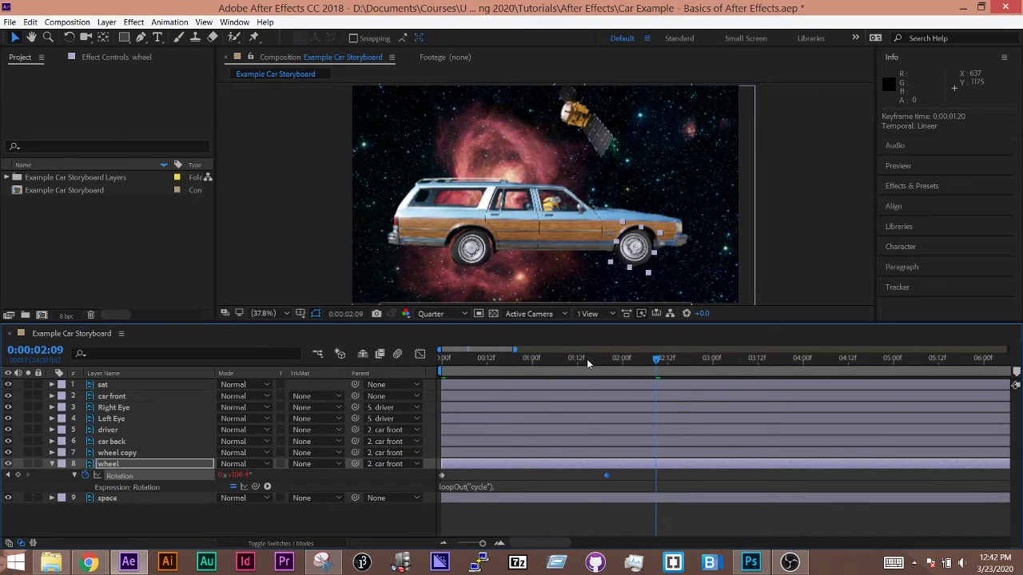
key(space)
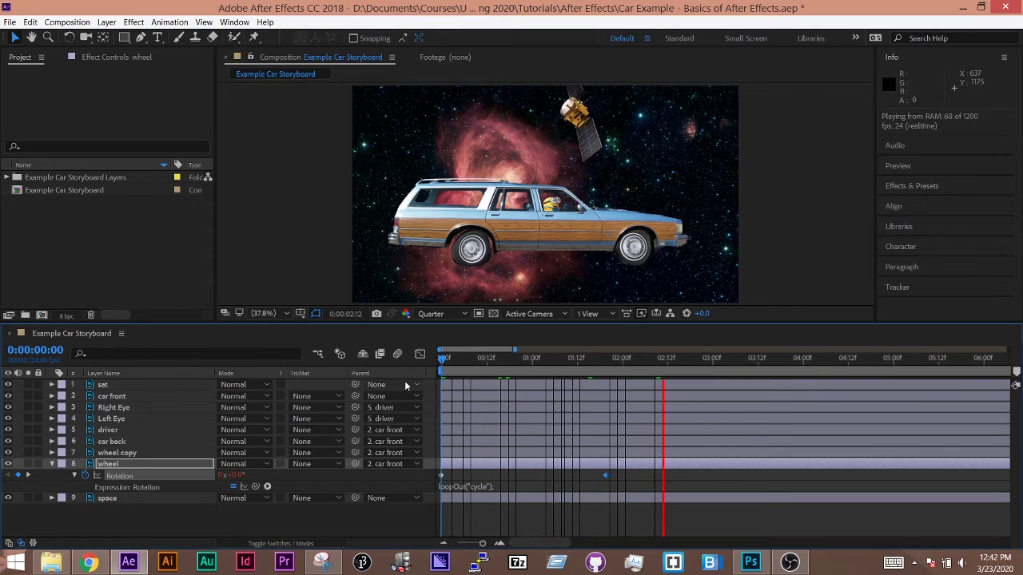
key(space)
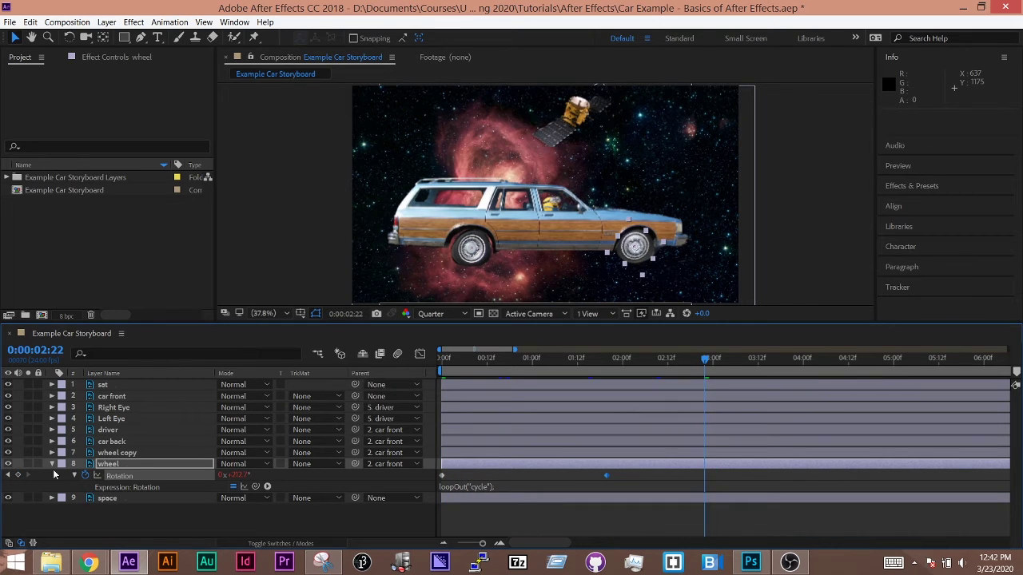
Keyframe the wheel copy layer's Rotation at the start and set it to 1 full revolution at 0:00:01:20.
click(110, 454)
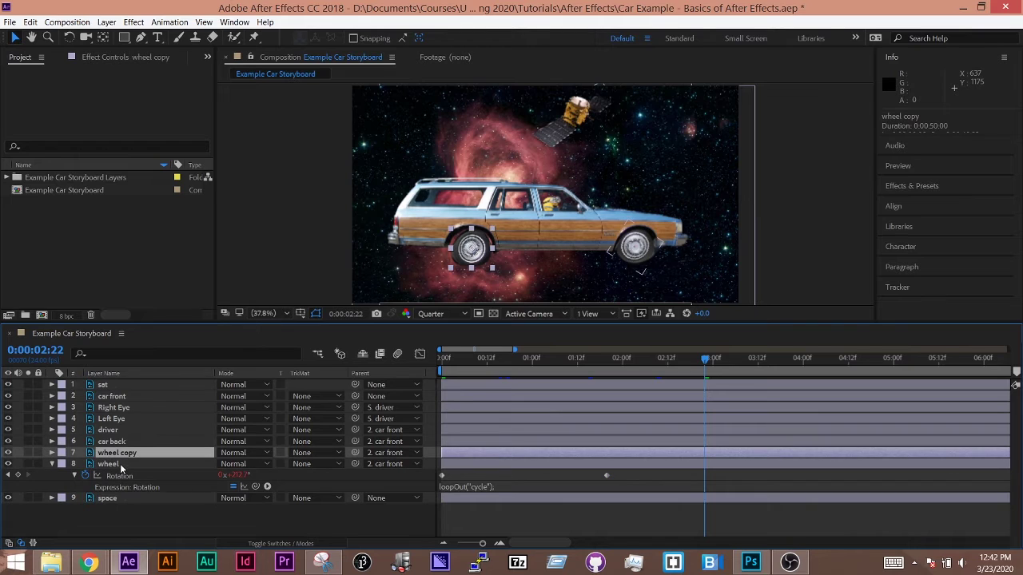
key(r)
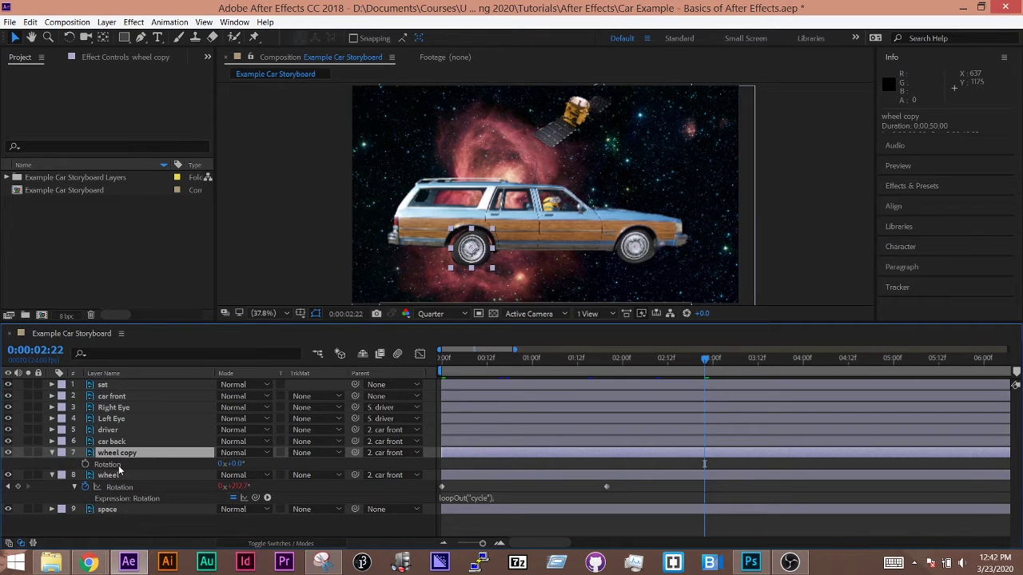
mouse_move(451, 361)
mouse_down()
mouse_move(439, 362)
mouse_move(602, 375)
mouse_move(439, 374)
mouse_up()
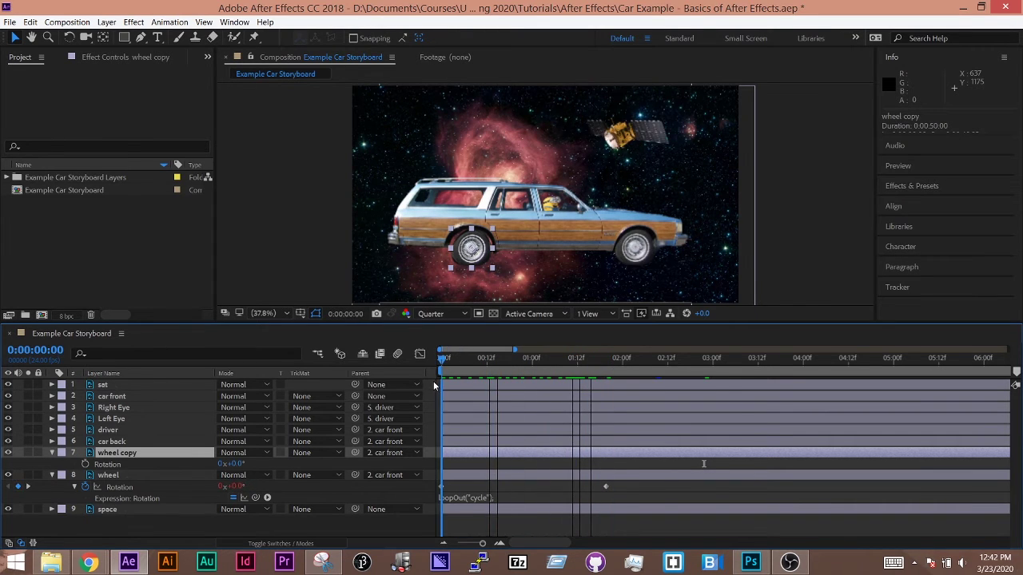
click(85, 464)
drag(470, 369, 605, 365)
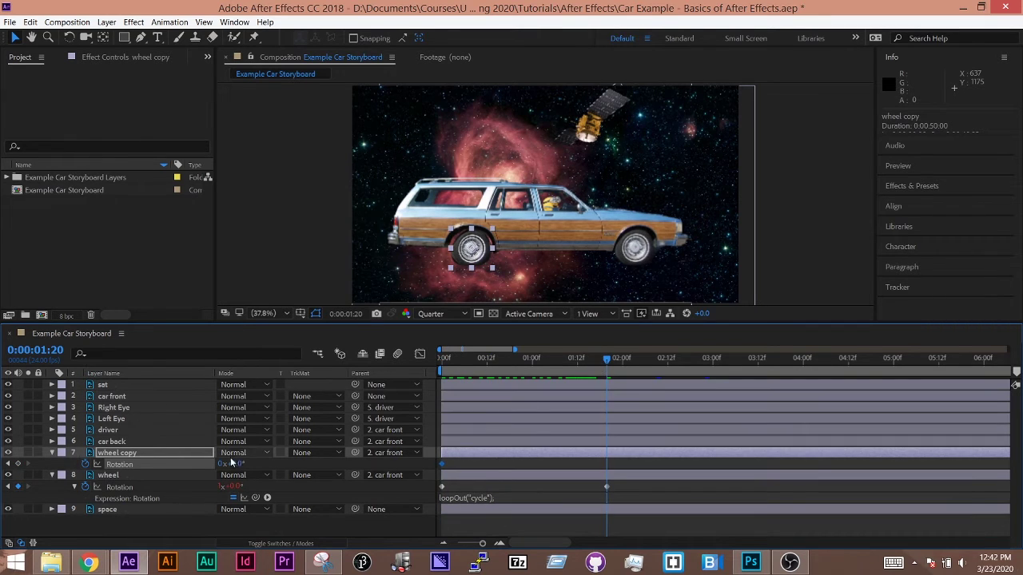
click(222, 464)
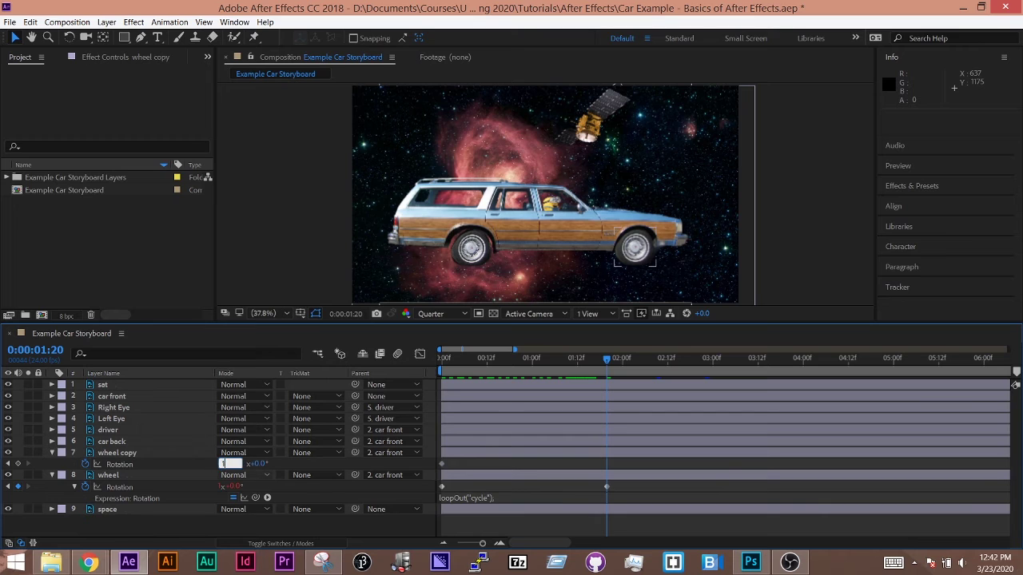
text(1)
key(Return)
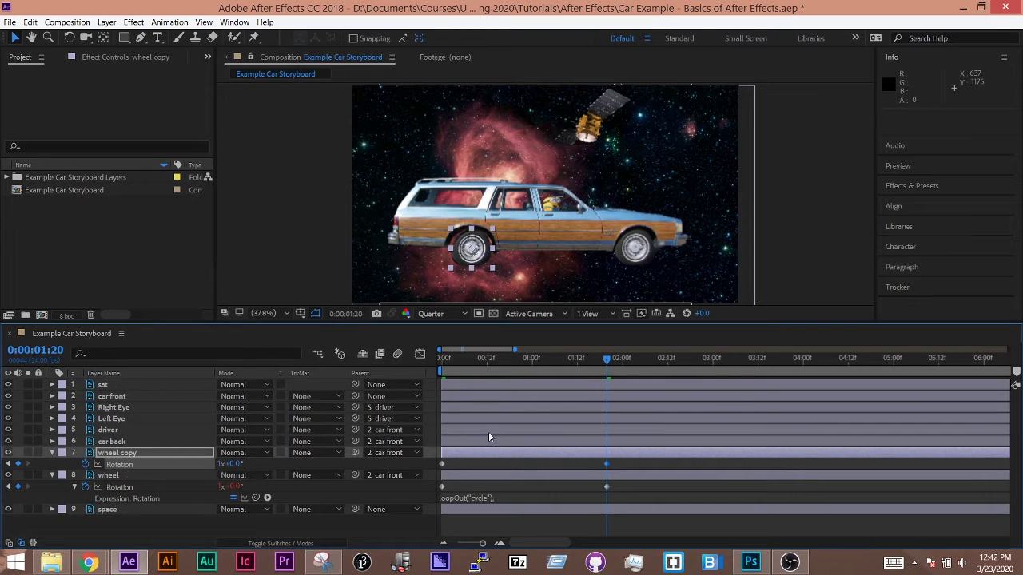
Add the expression loopOut("cycle"); to the wheel copy's Rotation and preview both wheels spinning from the start.
alt+click(86, 465)
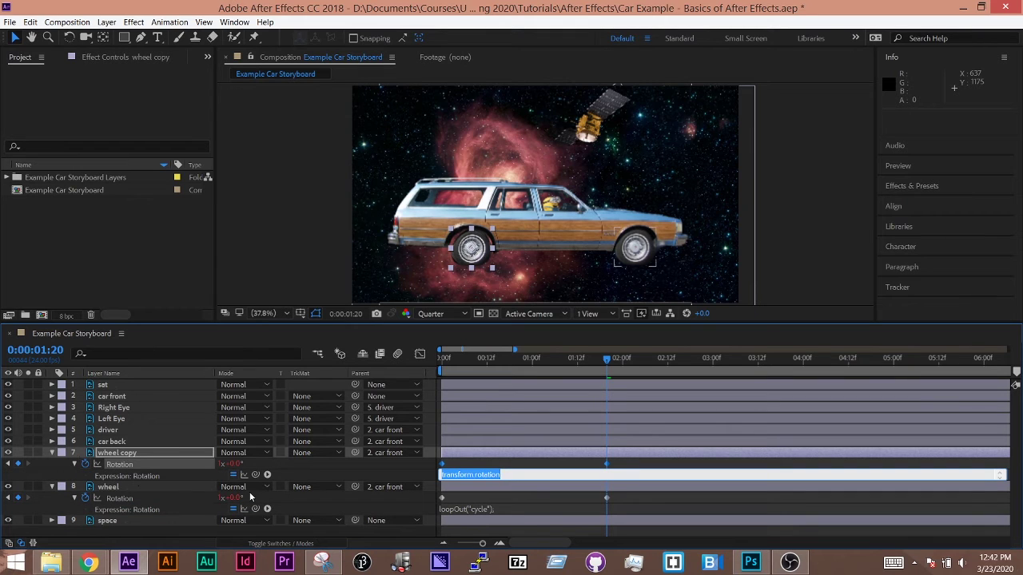
text(loopOut("cycle");)
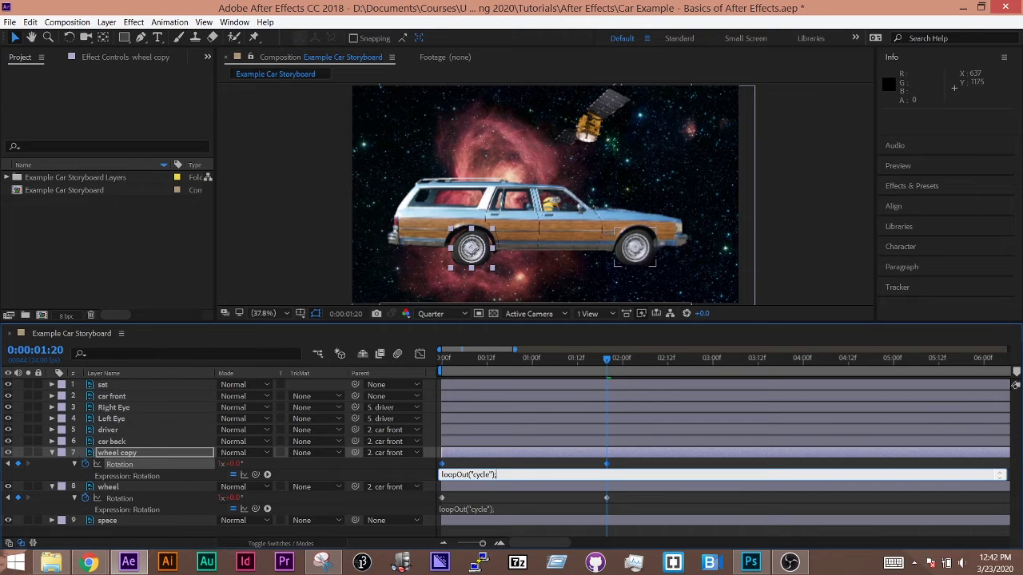
click(531, 364)
key(space)
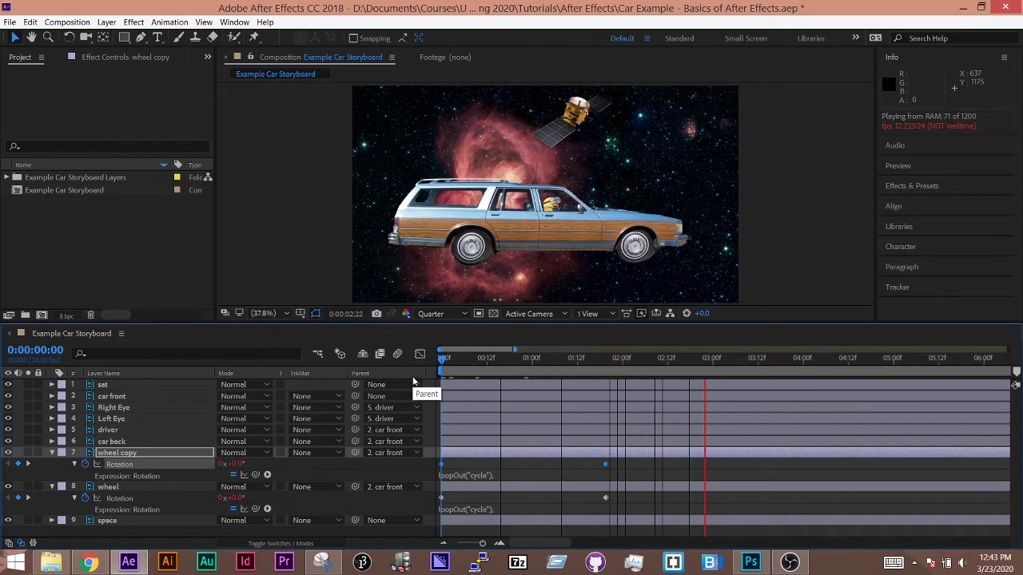
key(space)
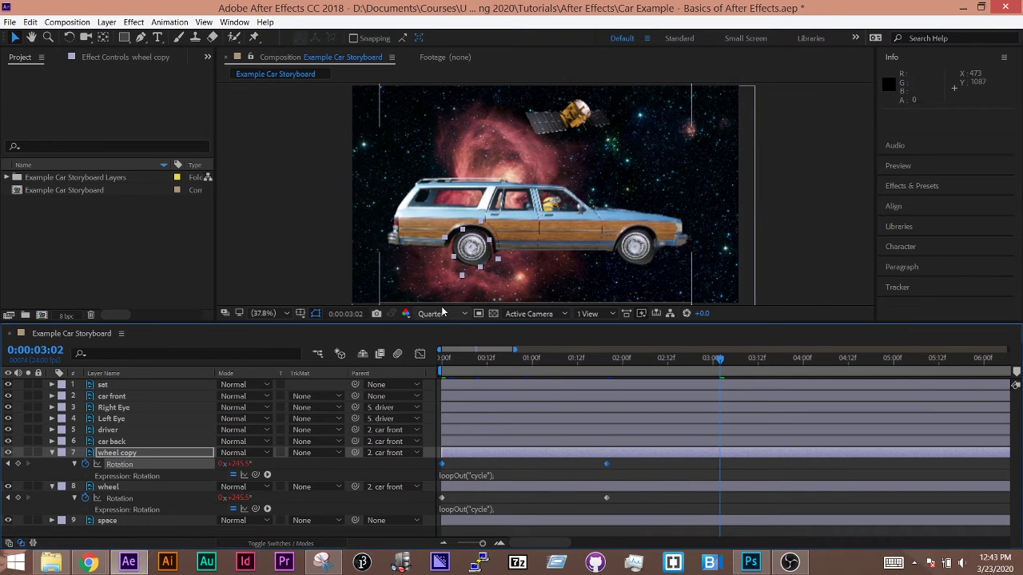
Collapse both wheel layers and keyframe the driver's Position at the start and at 0:00:00:06, raised to 852.0, 645.5.
click(51, 453)
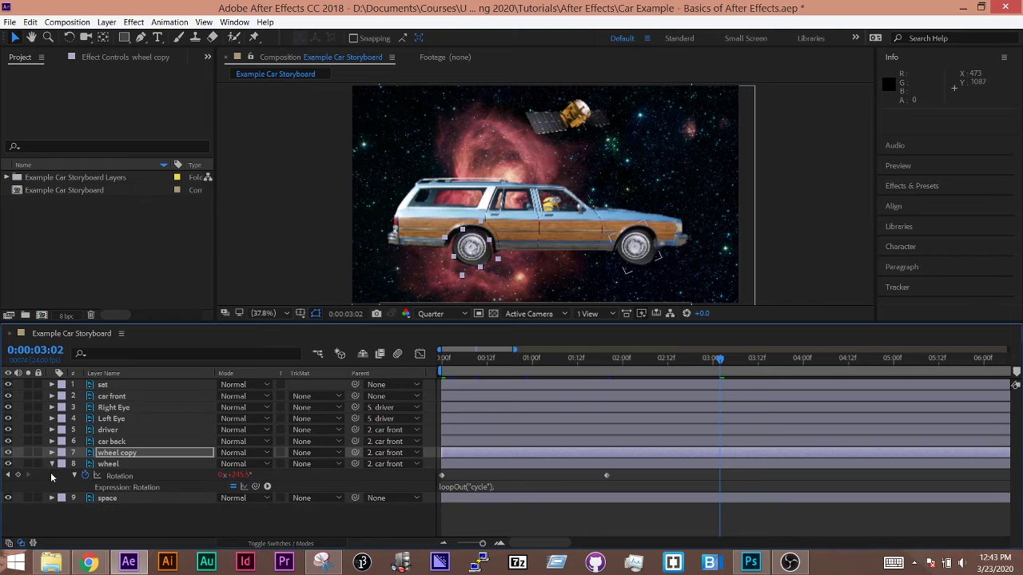
click(51, 464)
click(111, 431)
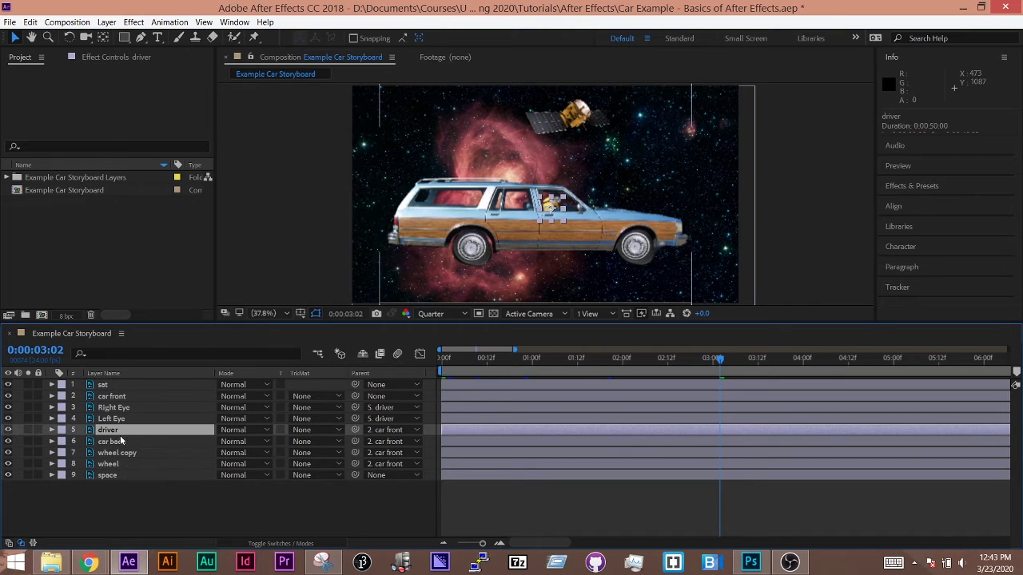
key(Home)
key(p)
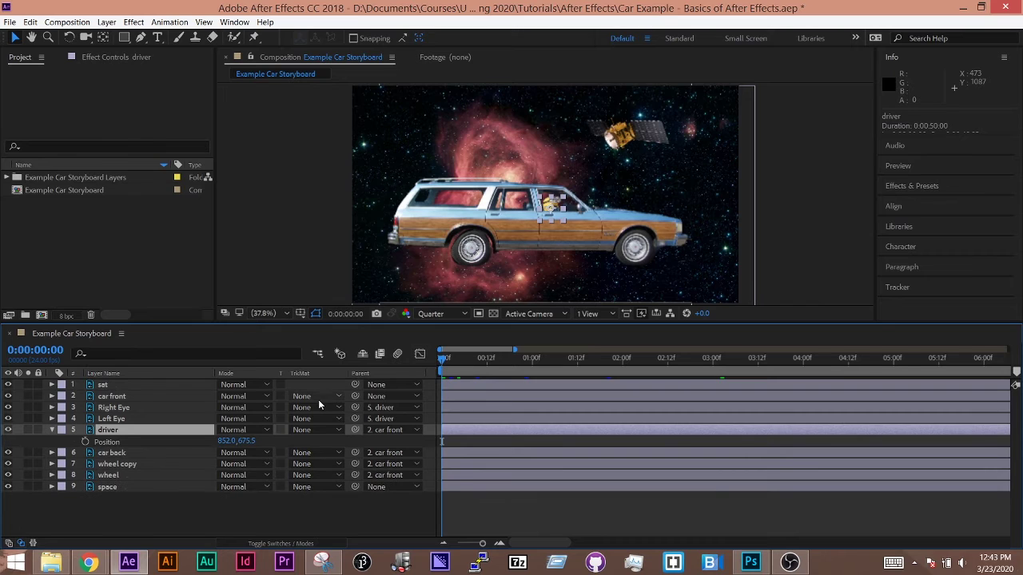
click(84, 442)
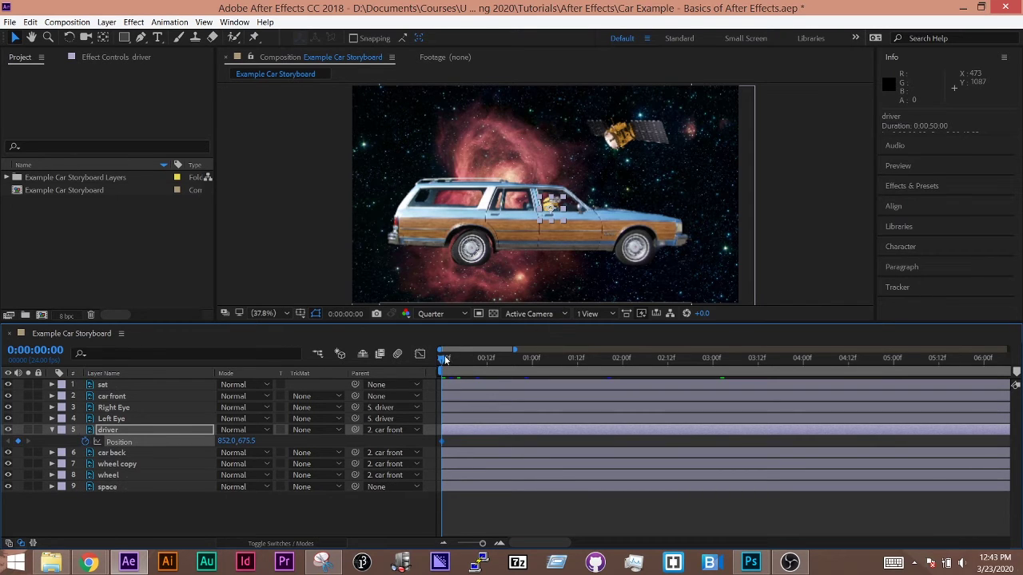
drag(445, 355, 469, 363)
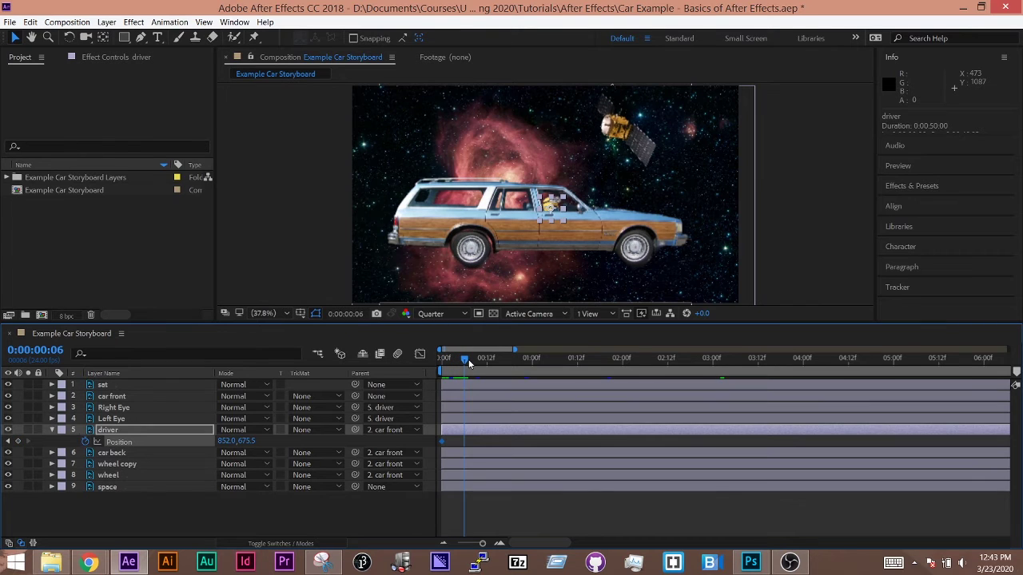
key(alt+shift+p)
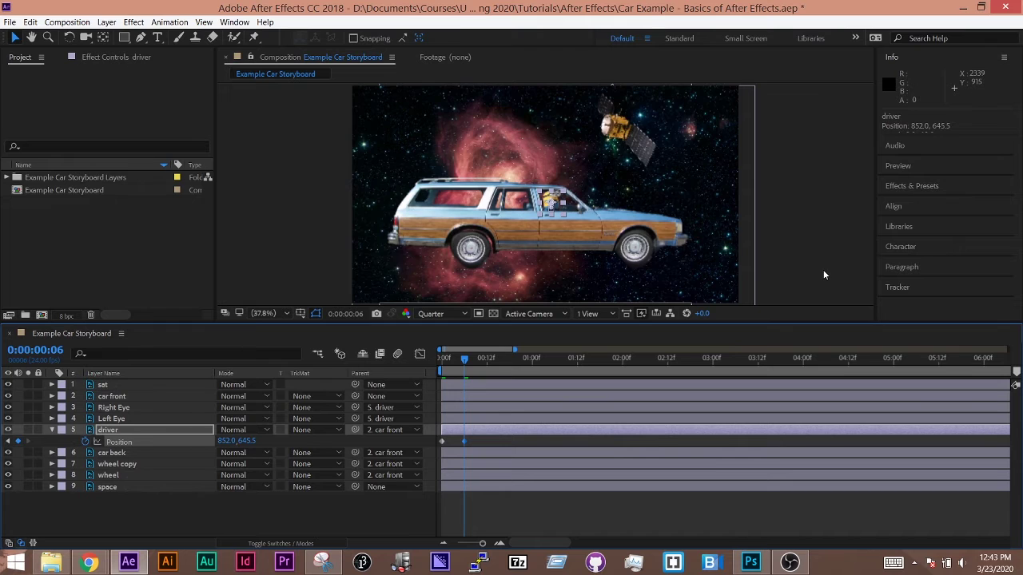
Show the composition at 100% zoom and Full resolution, and preview the driver's upward movement from the start.
key(slash)
click(431, 313)
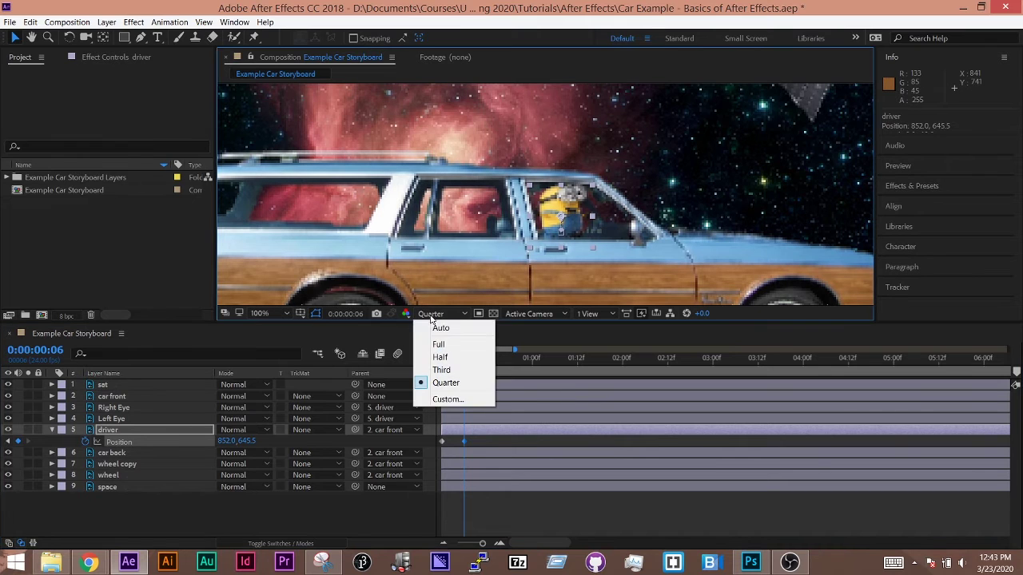
click(436, 342)
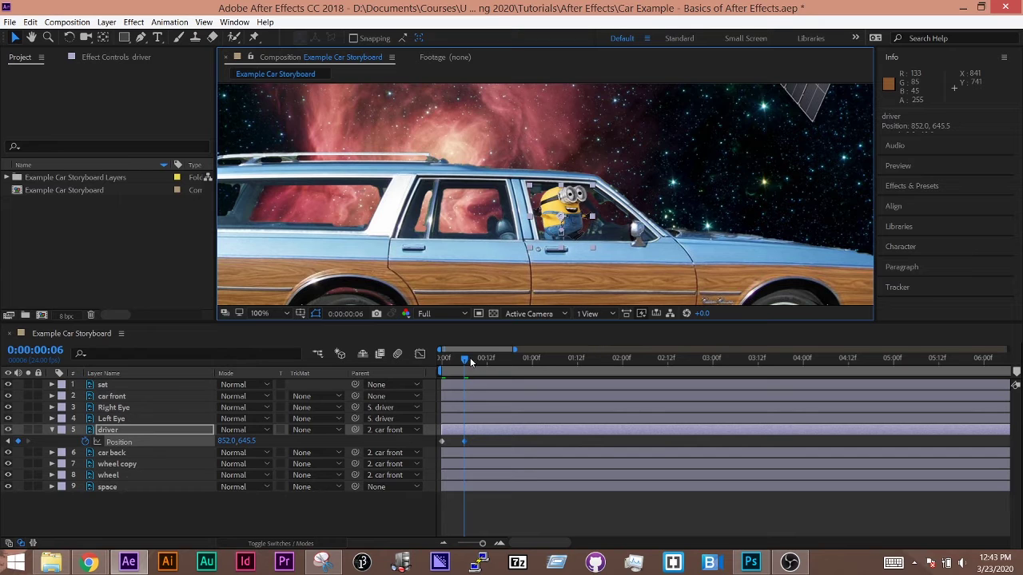
click(436, 362)
key(space)
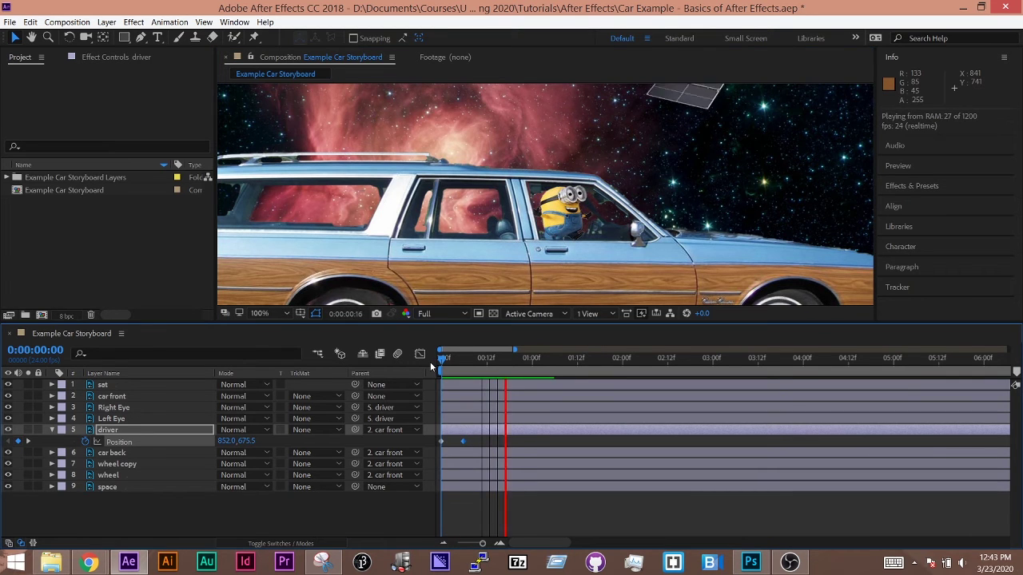
click(441, 359)
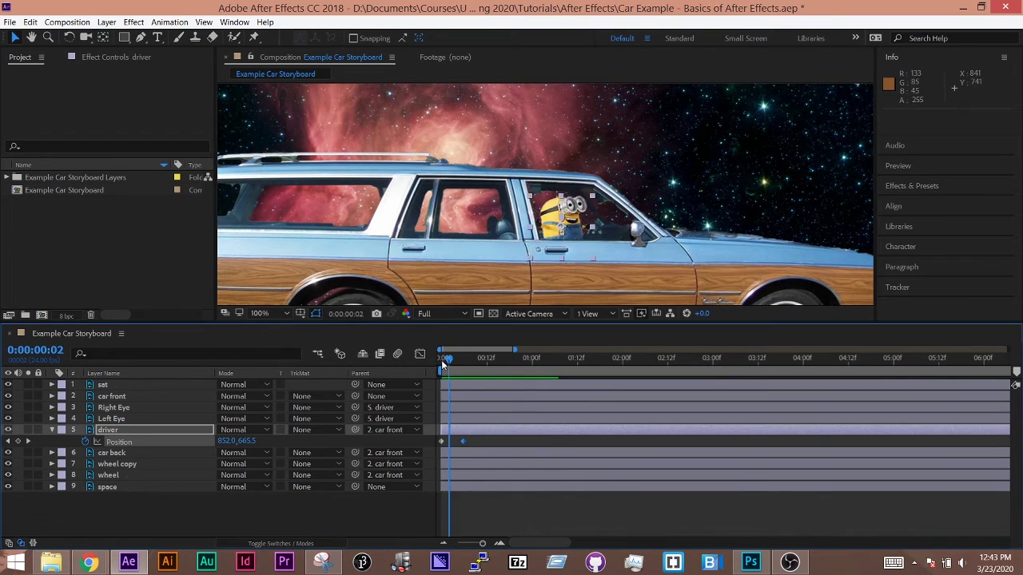
Add the expression loopOut("cycle"); to the driver layer's Position property, with the playhead at the start.
alt+click(85, 442)
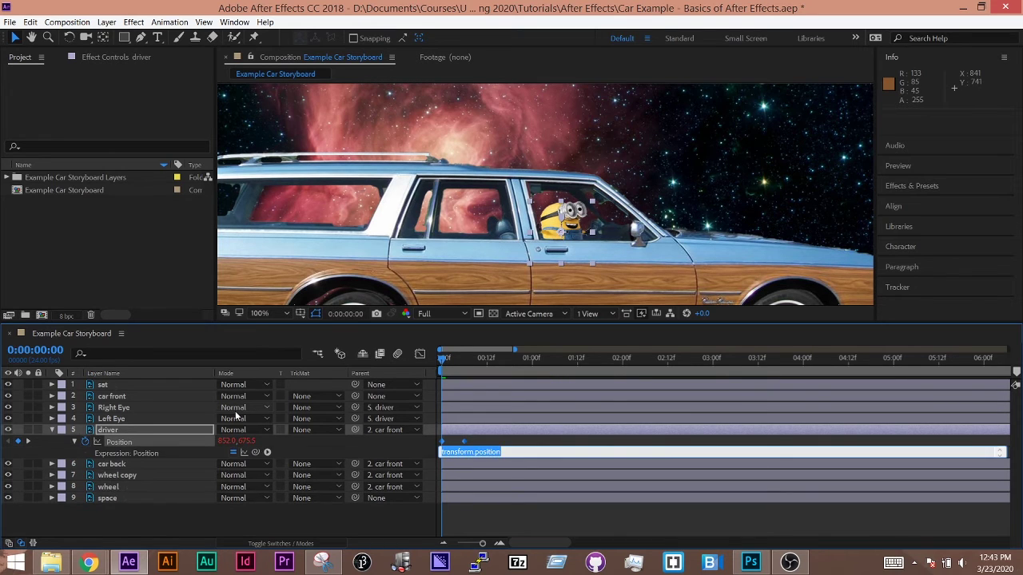
text(loopOut("cycle");)
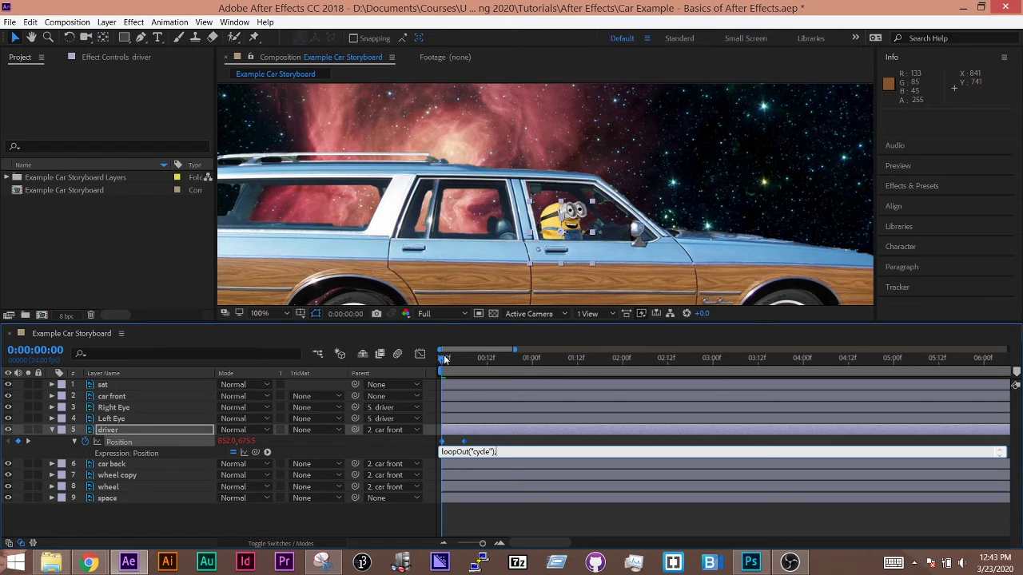
click(444, 355)
Preview the driver's looping movement and return the playhead to the start.
key(space)
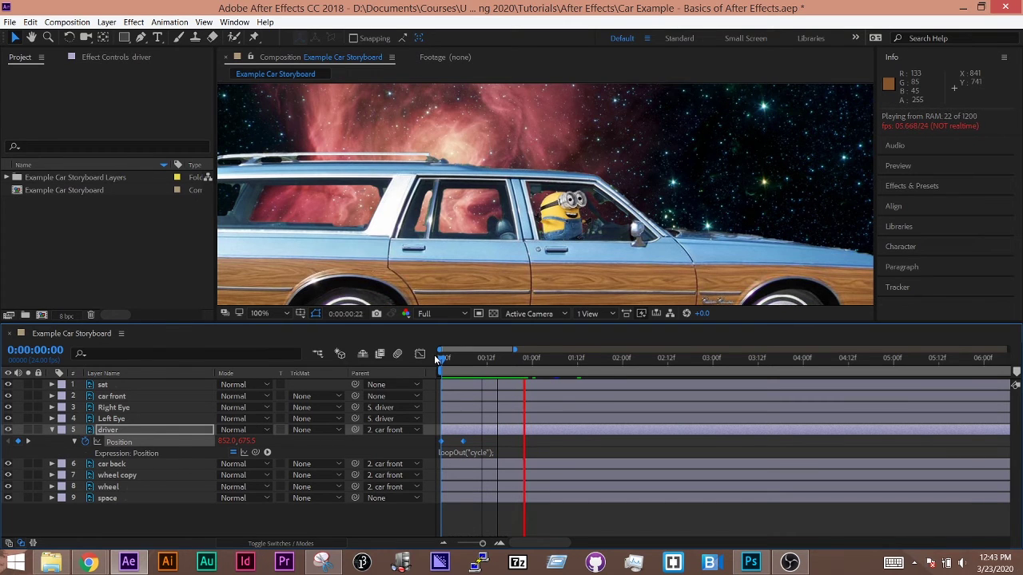
key(space)
key(space)
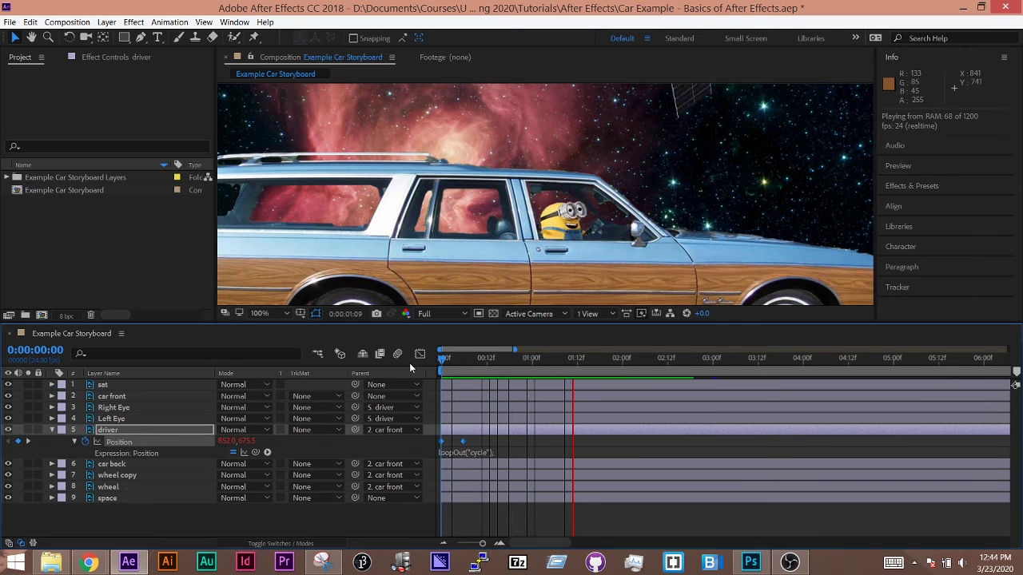
key(space)
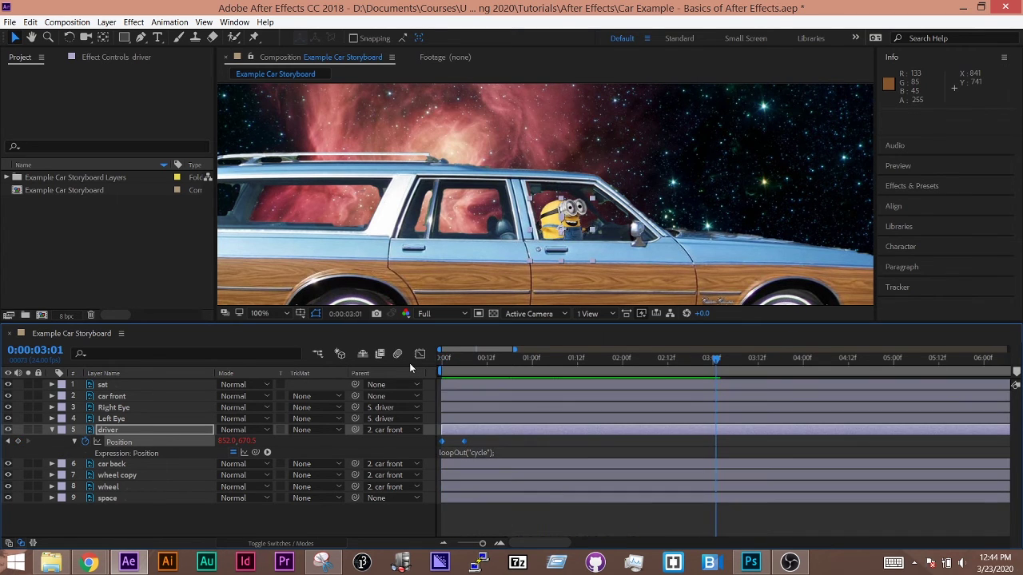
drag(464, 358, 426, 358)
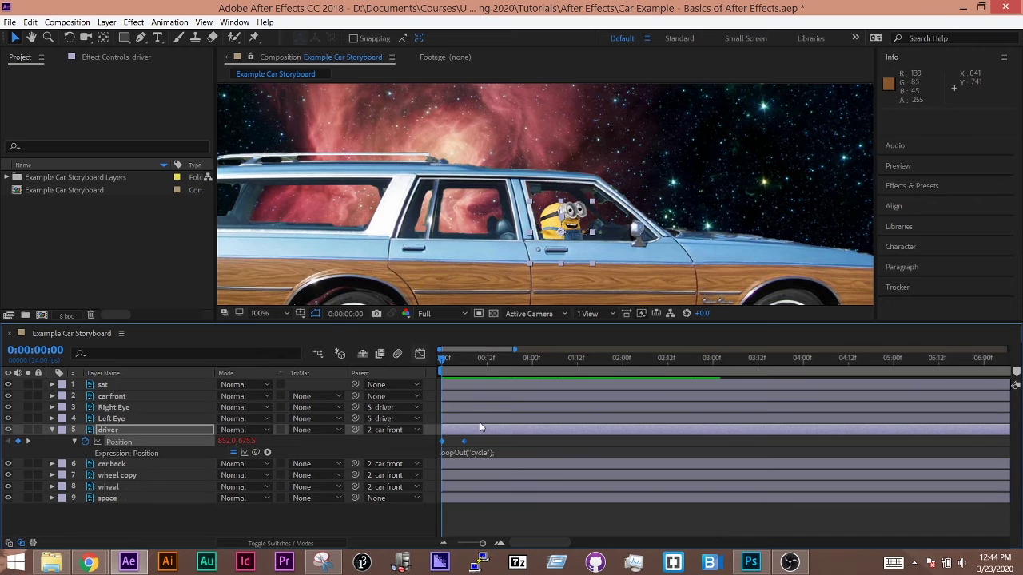
Change the driver's Position expression to loopOut("pingpong"); and preview the back-and-forth movement.
click(477, 453)
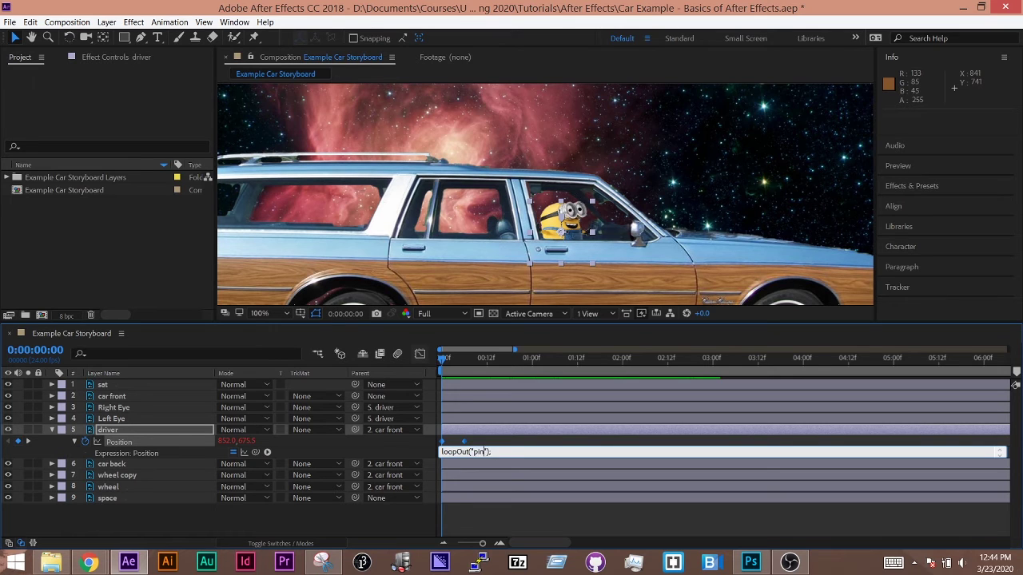
click(518, 496)
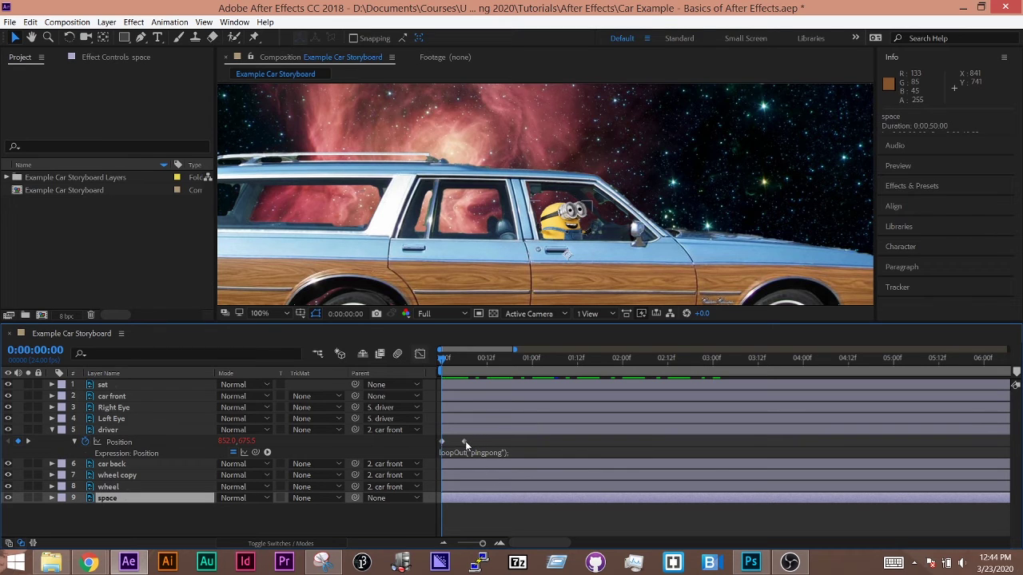
key(space)
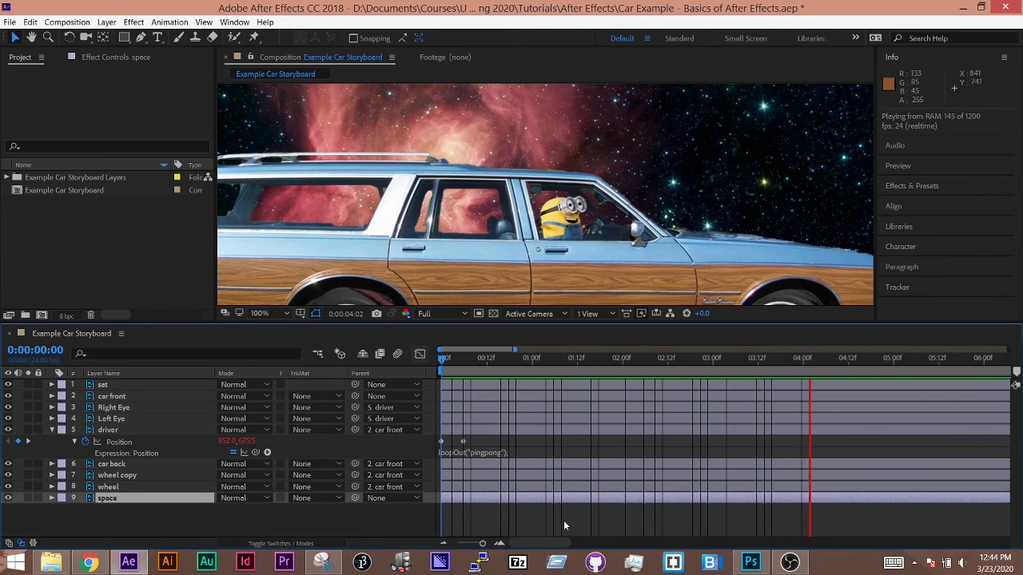
key(space)
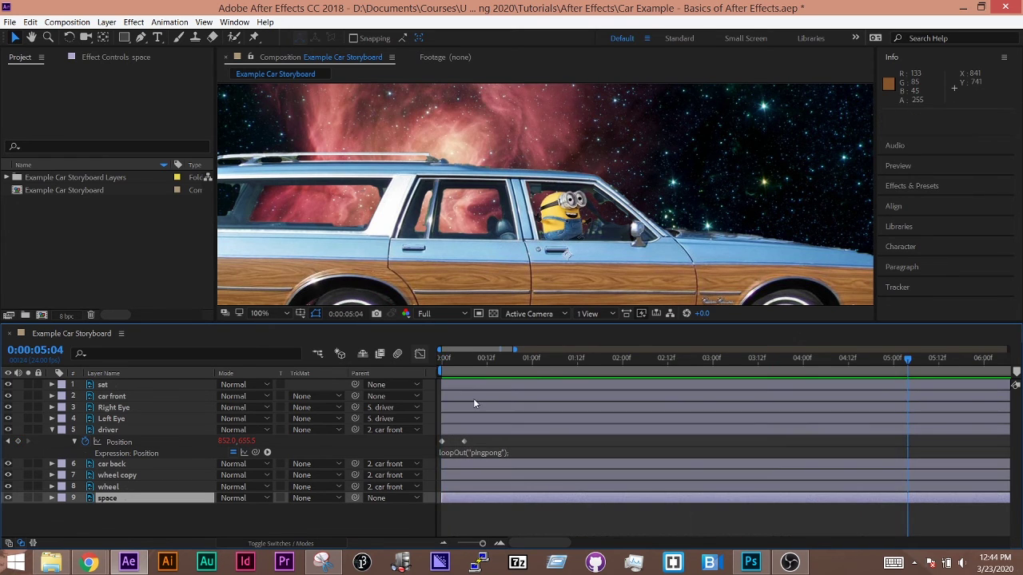
Try the expression loopOut("offset"); on the driver layer's Position and preview the resulting movement from the start.
drag(444, 358, 460, 358)
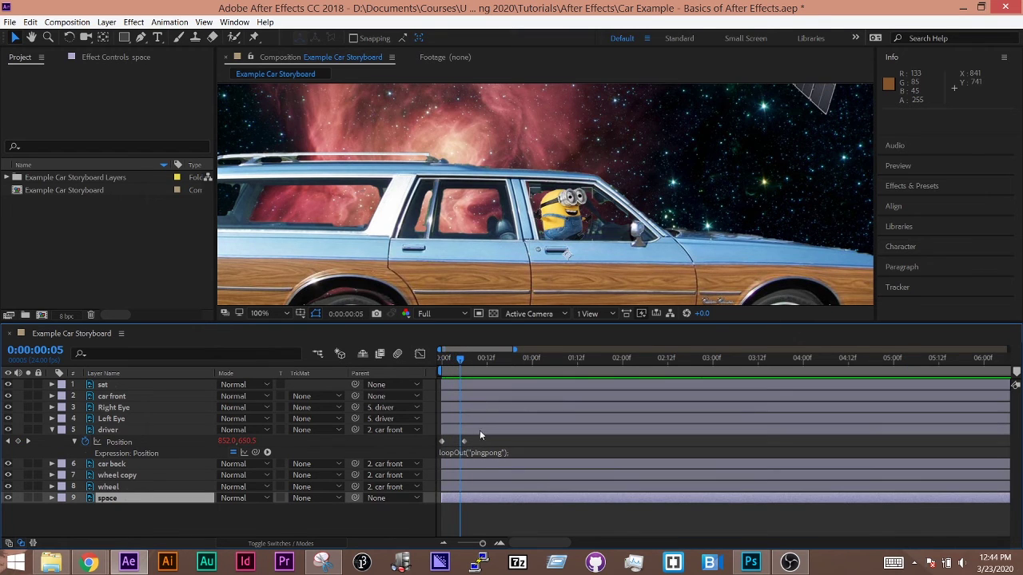
click(479, 453)
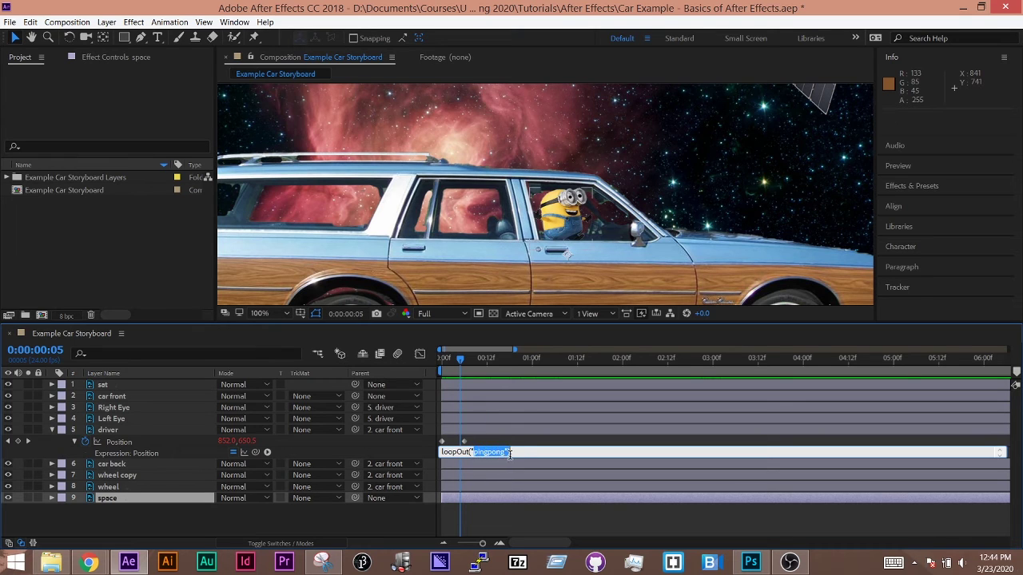
text(offset)
click(529, 444)
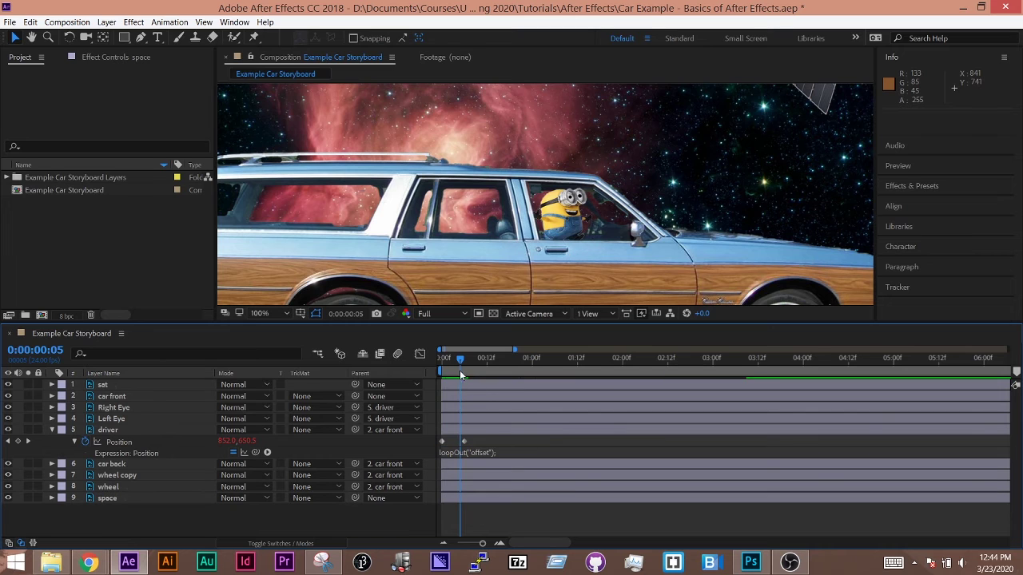
drag(460, 370, 442, 358)
key(space)
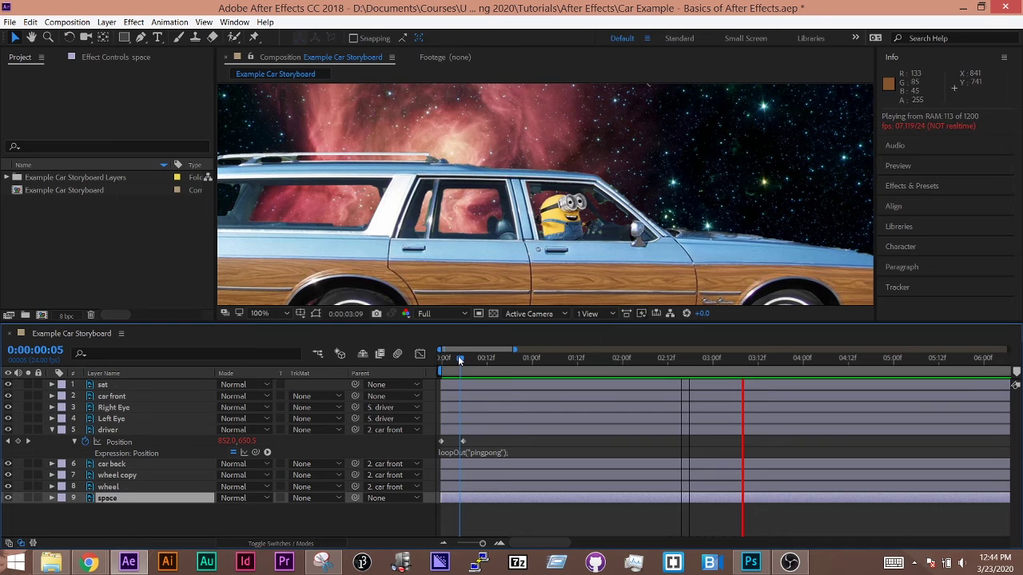
Preview the driver's pingpong movement from the start, with the composition view zoomed out to 25%.
click(457, 358)
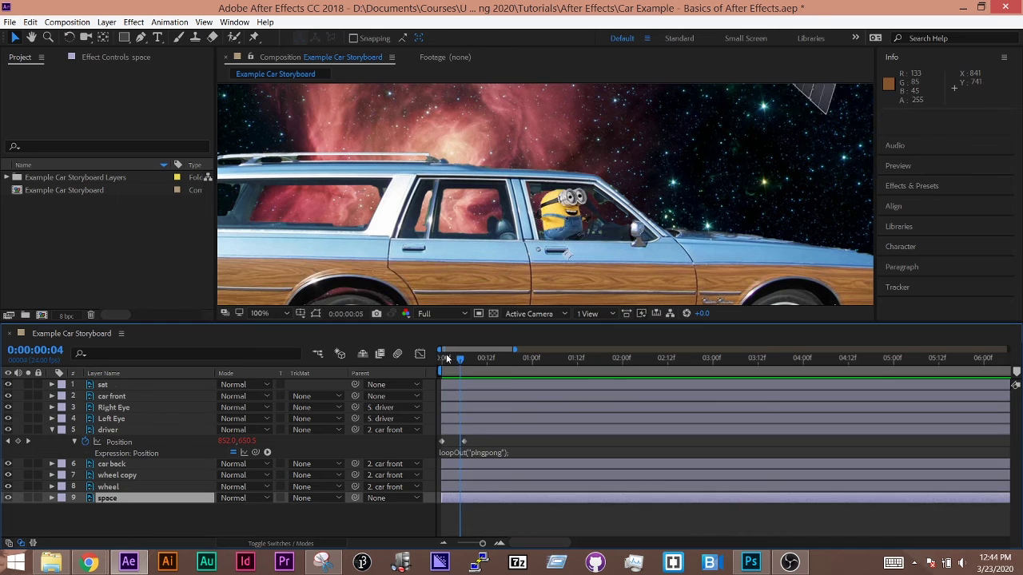
key(space)
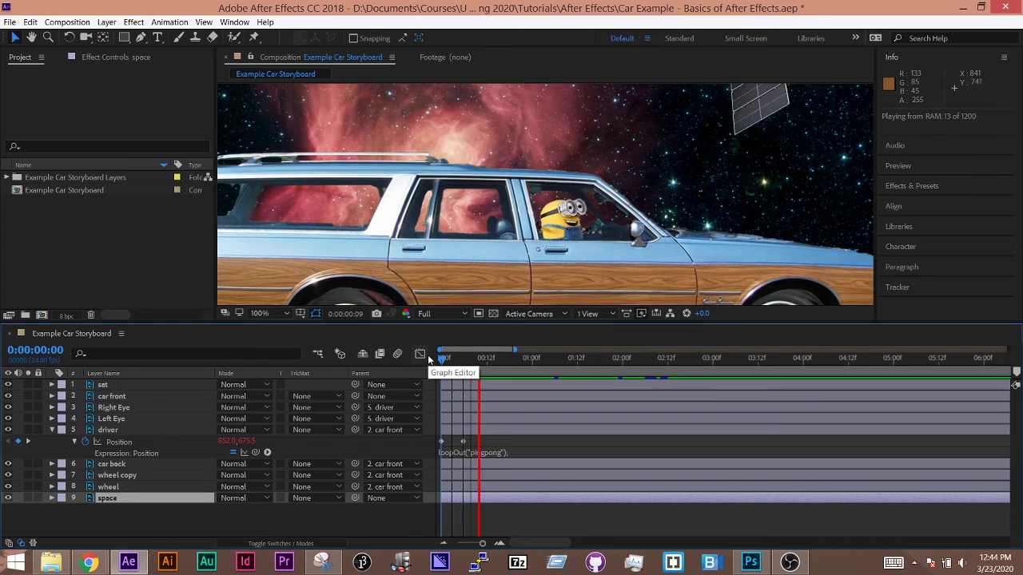
key(comma)
key(comma)
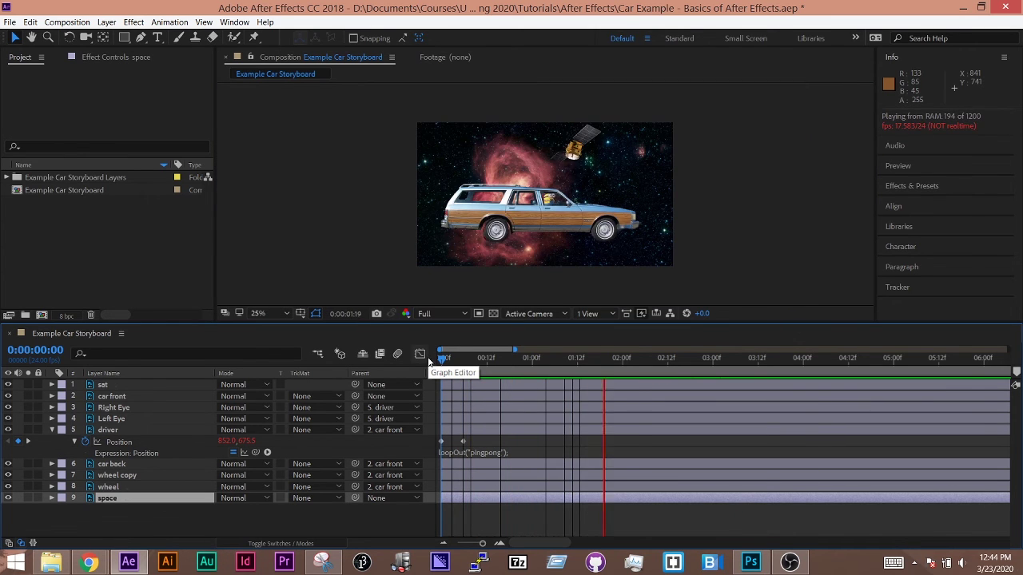
key(space)
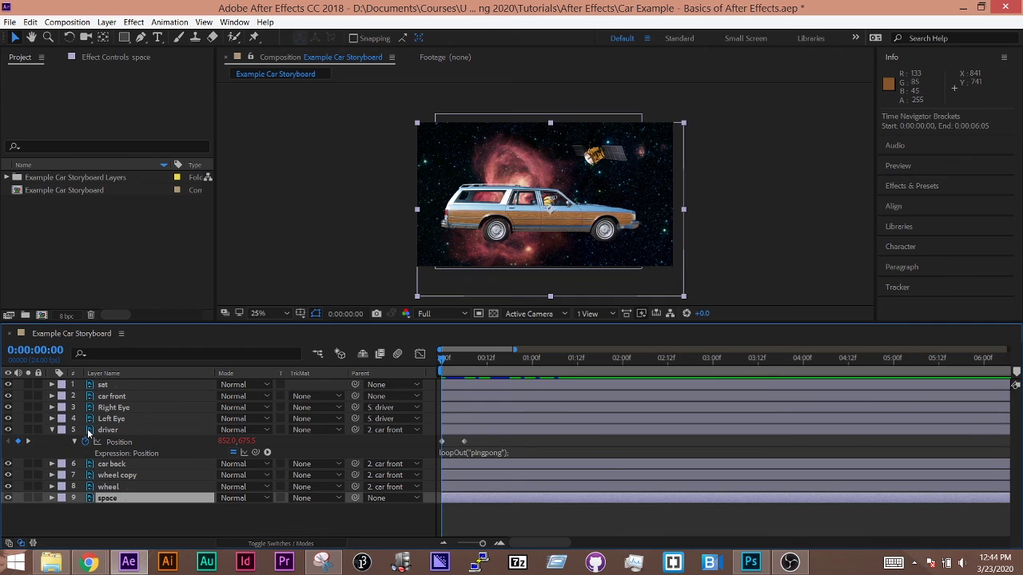
Add a Position keyframe to the car front layer at 0:00 and move the car horizontally out of frame to about -784.8, 516.0.
click(52, 397)
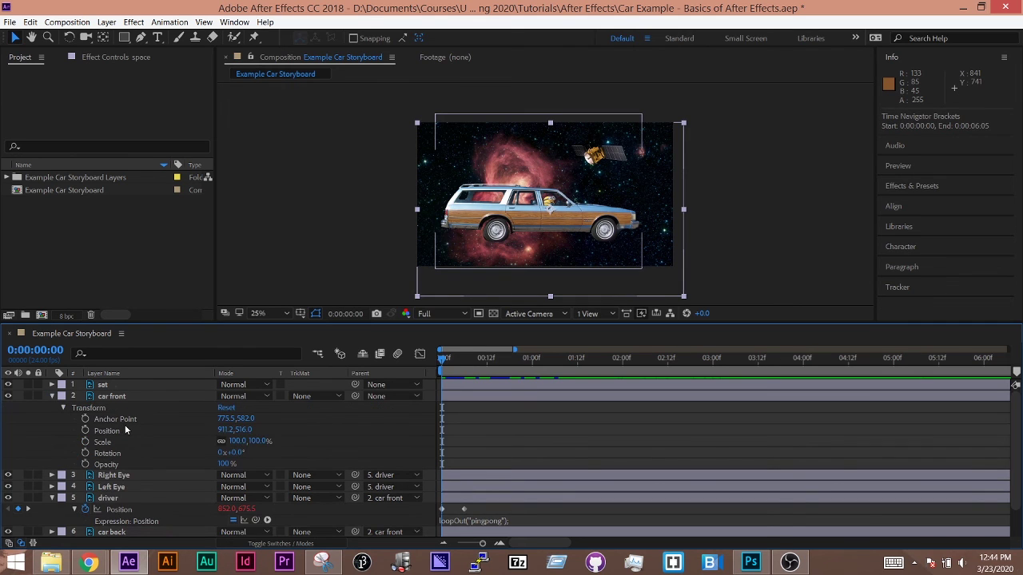
click(86, 430)
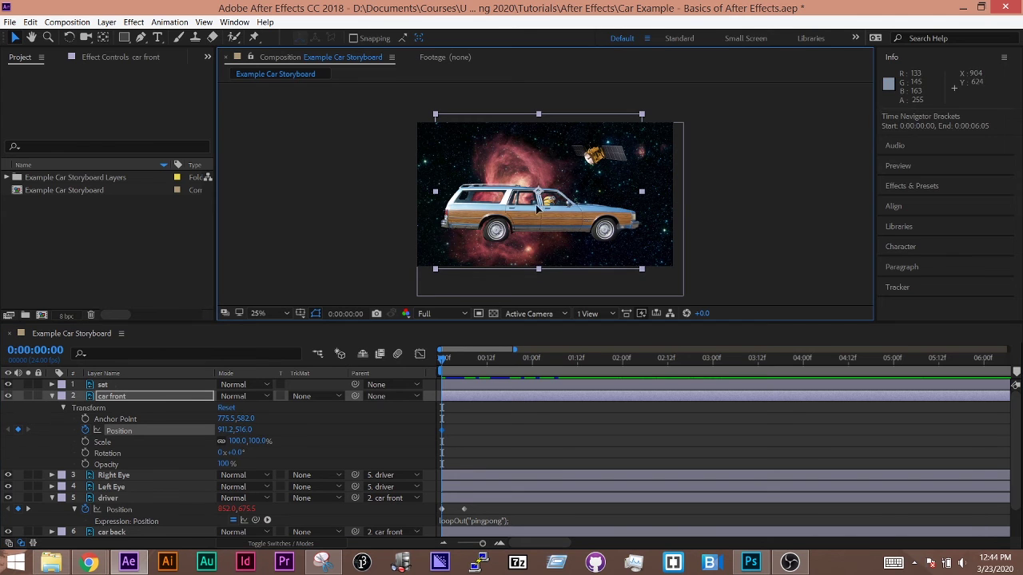
drag(504, 223, 312, 250)
Keyframe the car front layer's Position at 4:00 by moving the car horizontally back into the frame, past its center.
drag(456, 365, 802, 368)
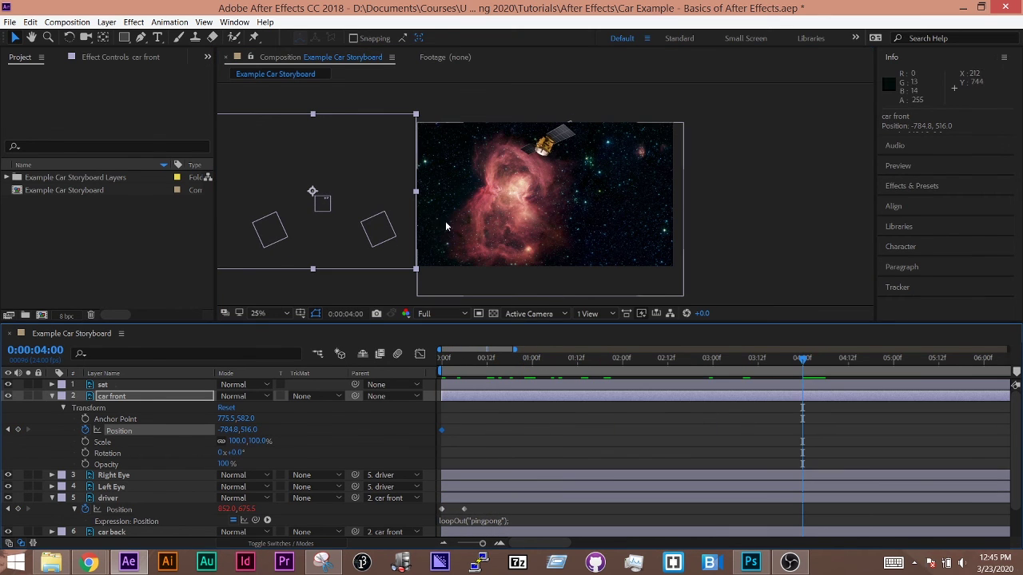
drag(367, 173, 459, 173)
drag(348, 188, 618, 177)
Preview the car's drive into the frame from the start of the composition, replaying it once.
drag(649, 356, 439, 360)
key(space)
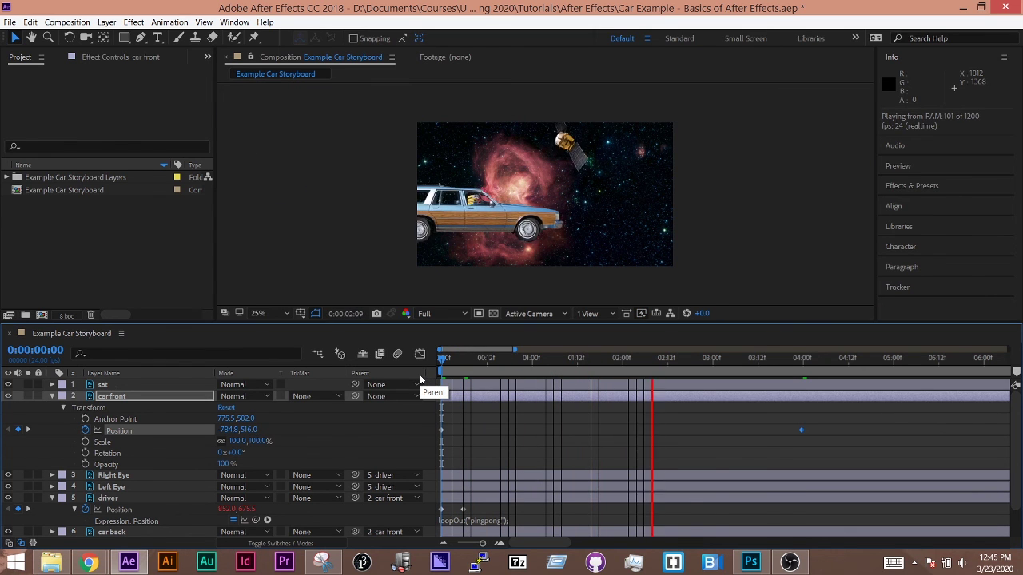
key(space)
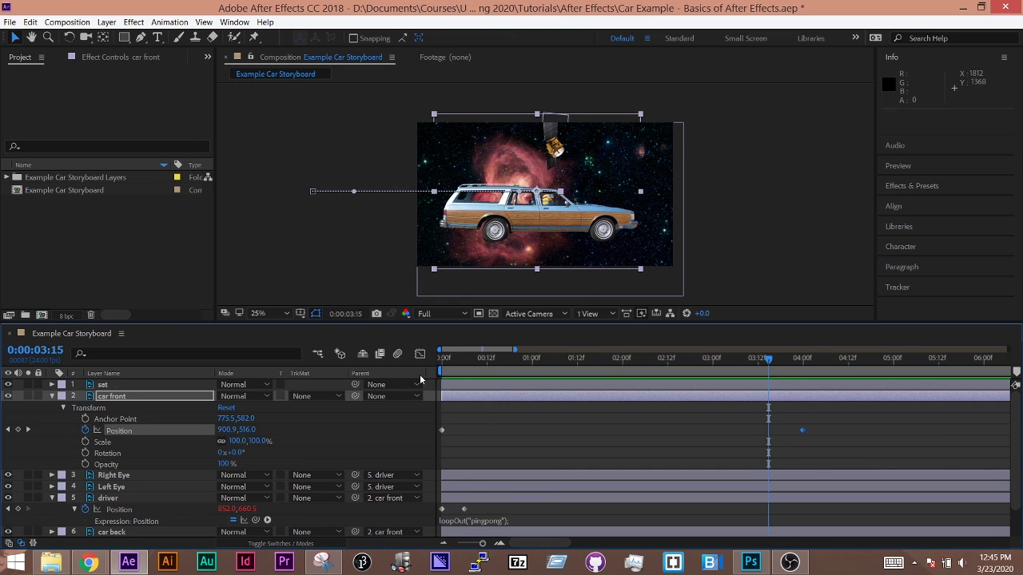
scroll(677, 448, down, 1)
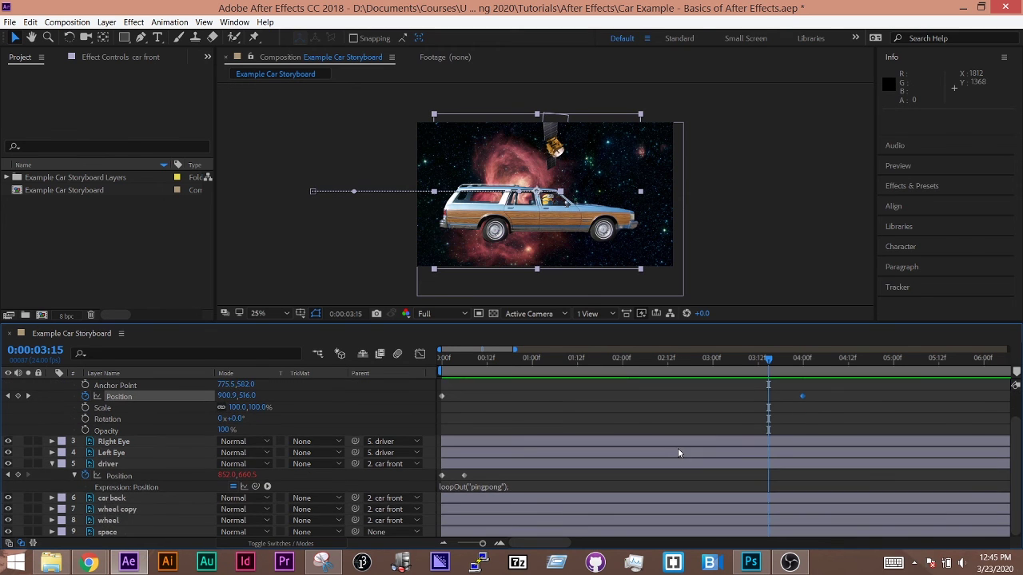
scroll(678, 449, up, 1)
drag(697, 356, 403, 362)
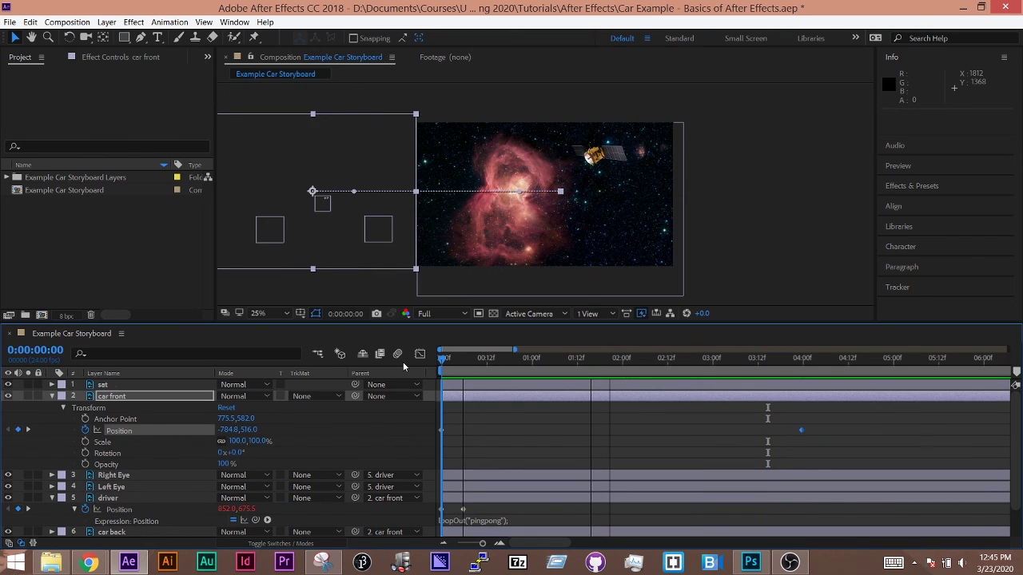
key(space)
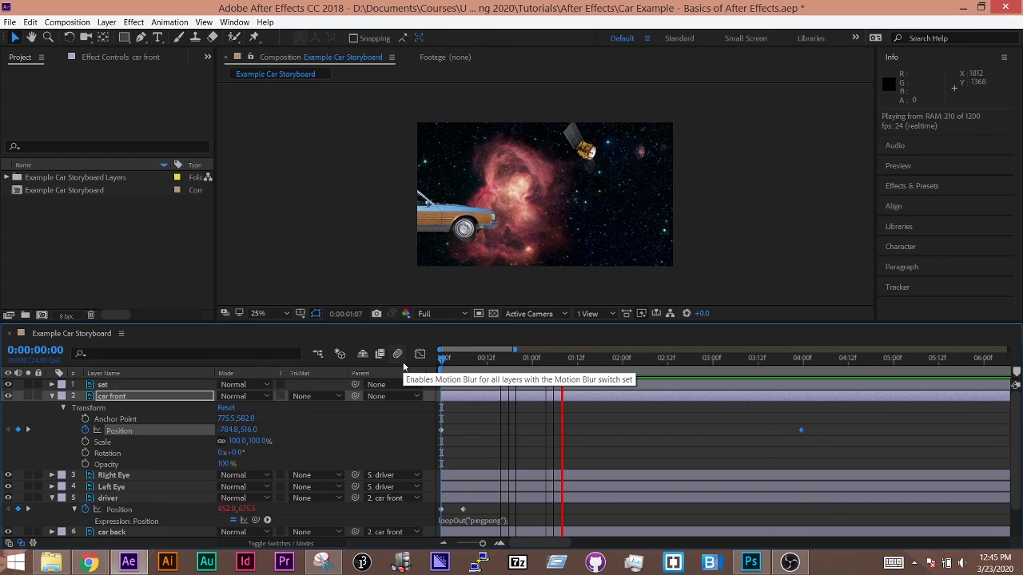